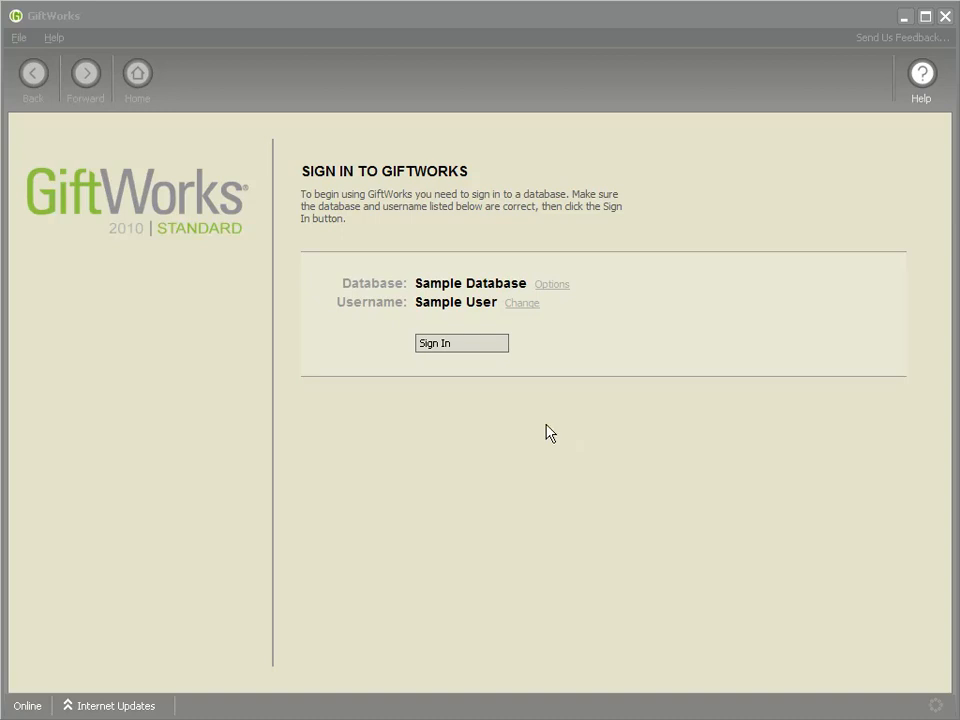
- Sign in to the Sample Database and view the recently added donors on the Donors dashboard
left_click(457, 347)
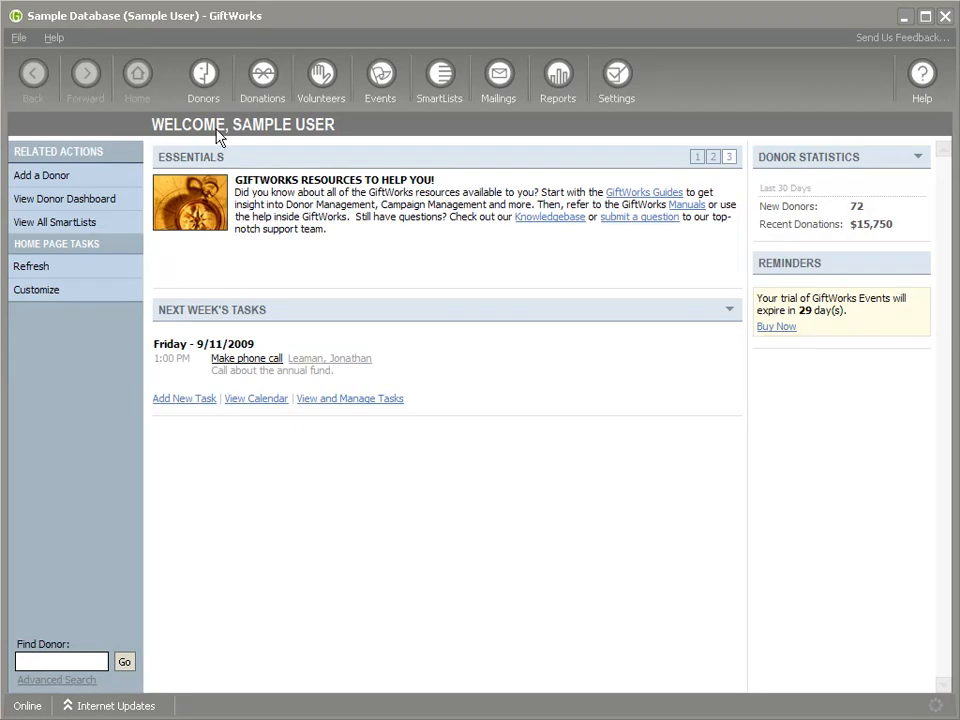
left_click(204, 100)
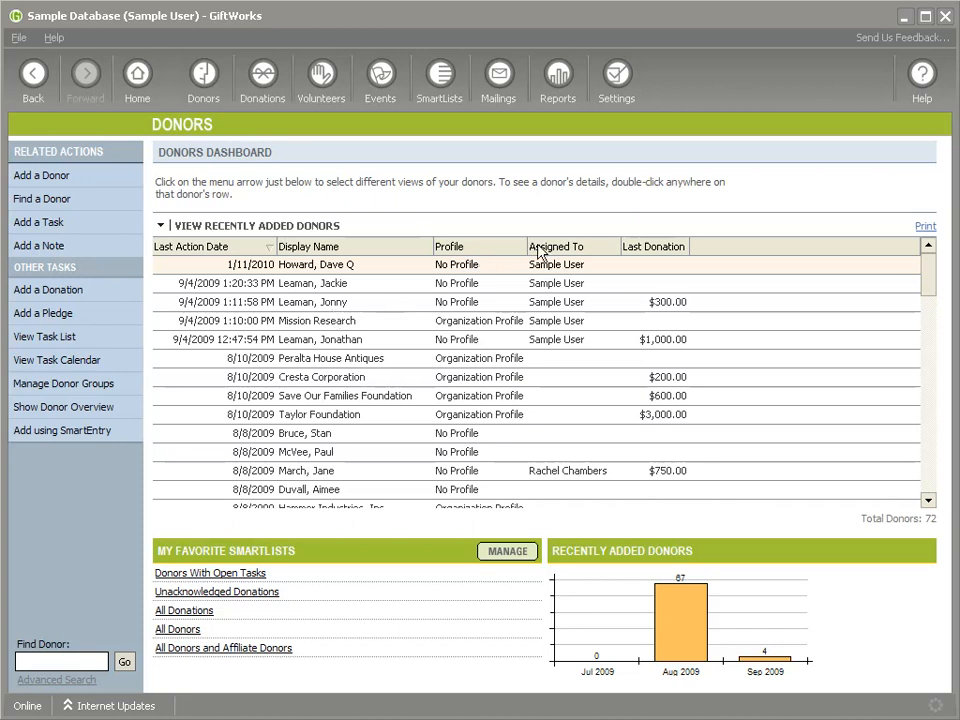
- Open the Merge Donors tool from the additional settings and tools
left_click(617, 100)
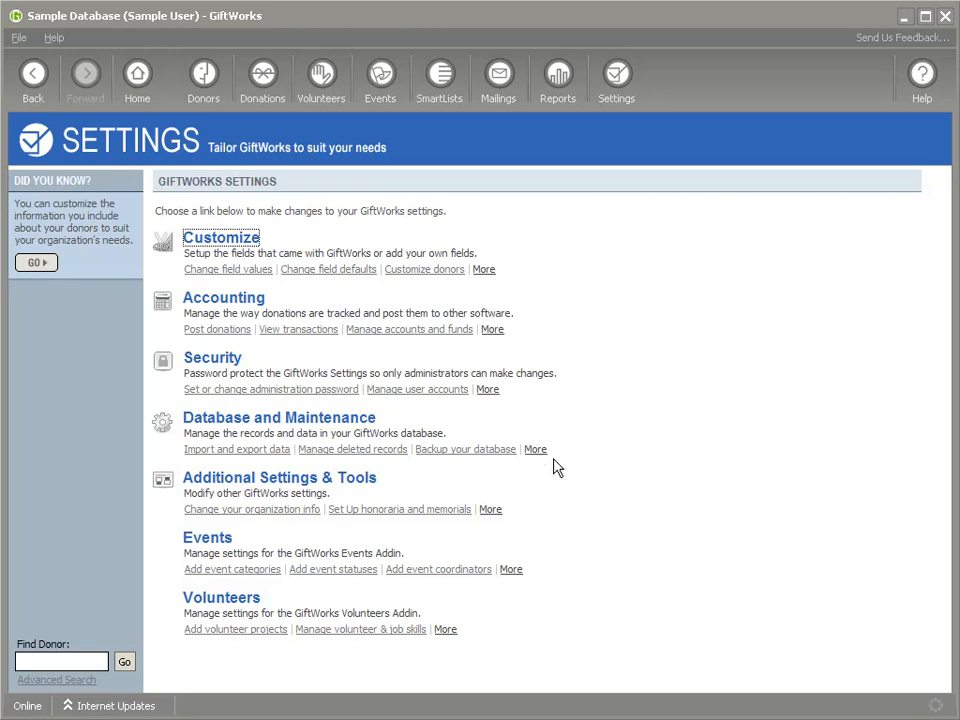
left_click(492, 509)
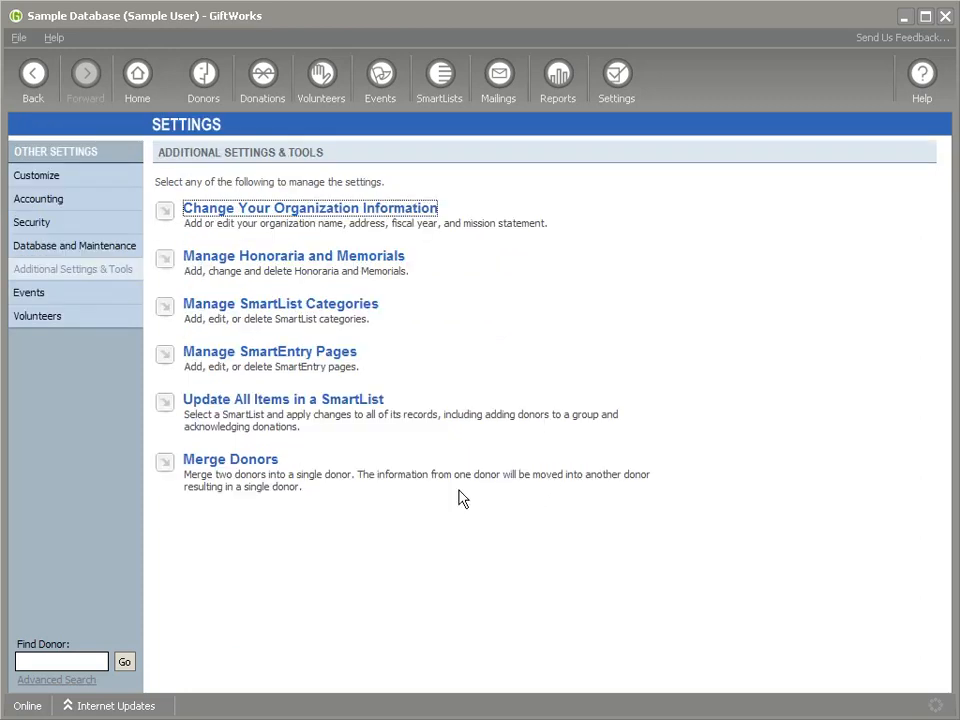
left_click(252, 462)
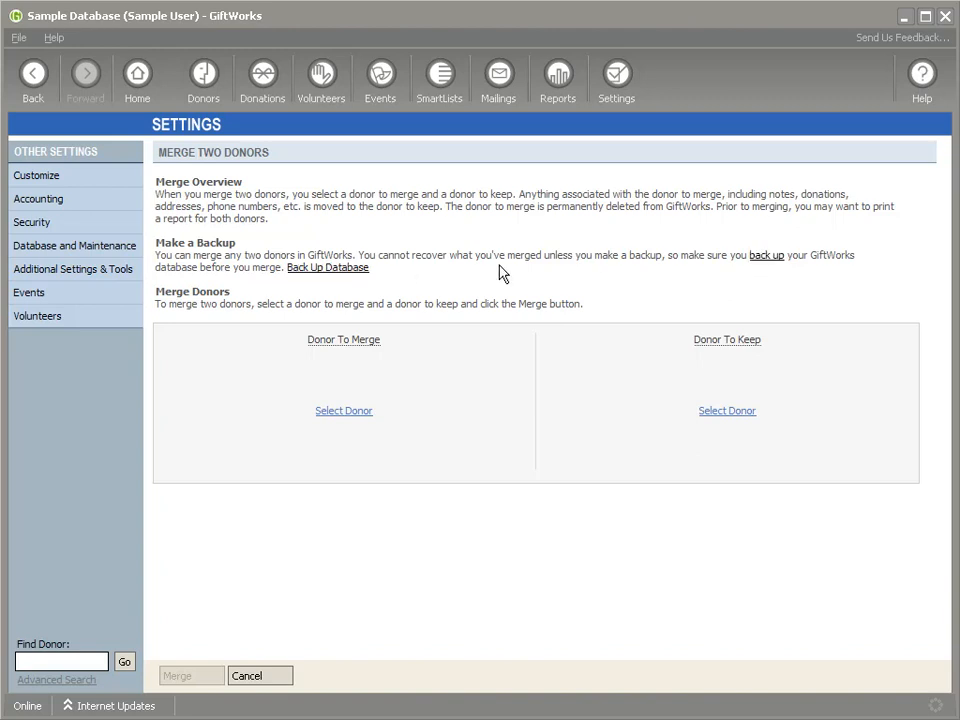
- Back up the database to the default backup file before merging donors
left_click(766, 256)
left_click(653, 328)
left_click(454, 433)
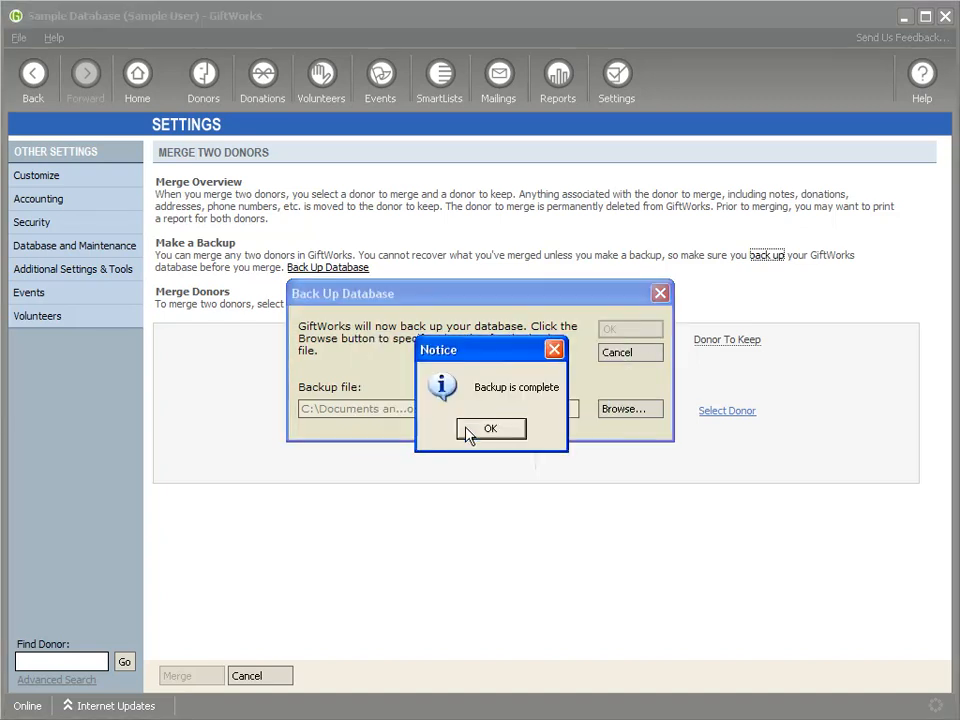
left_click(474, 434)
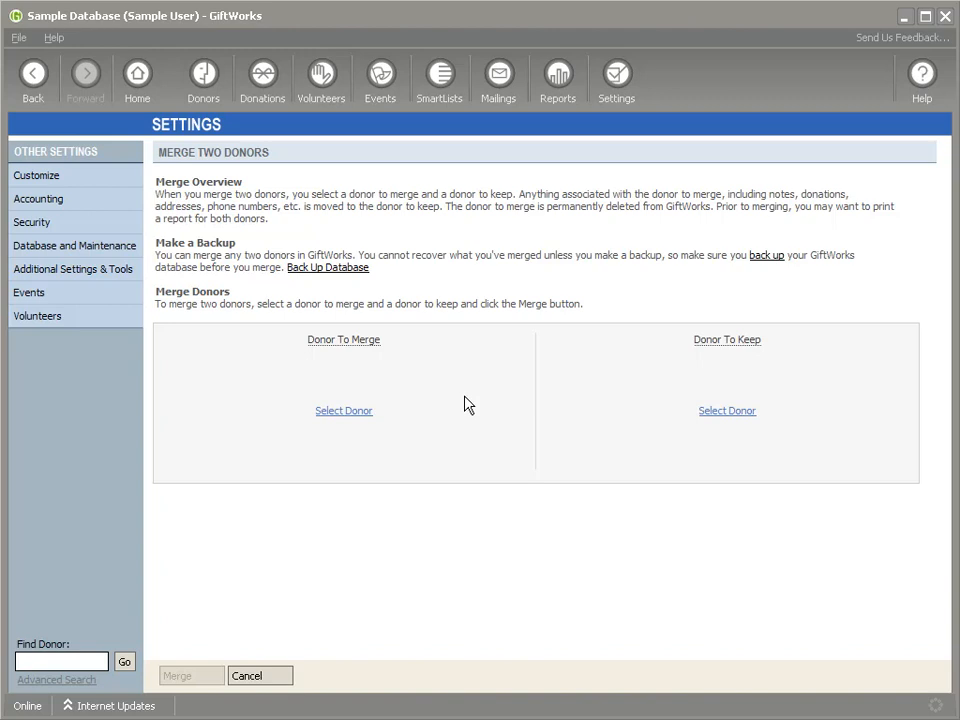
- Open the recently added donor with the $1,000.00 last donation and review their relationships, donations, and notes and tasks
left_click(204, 100)
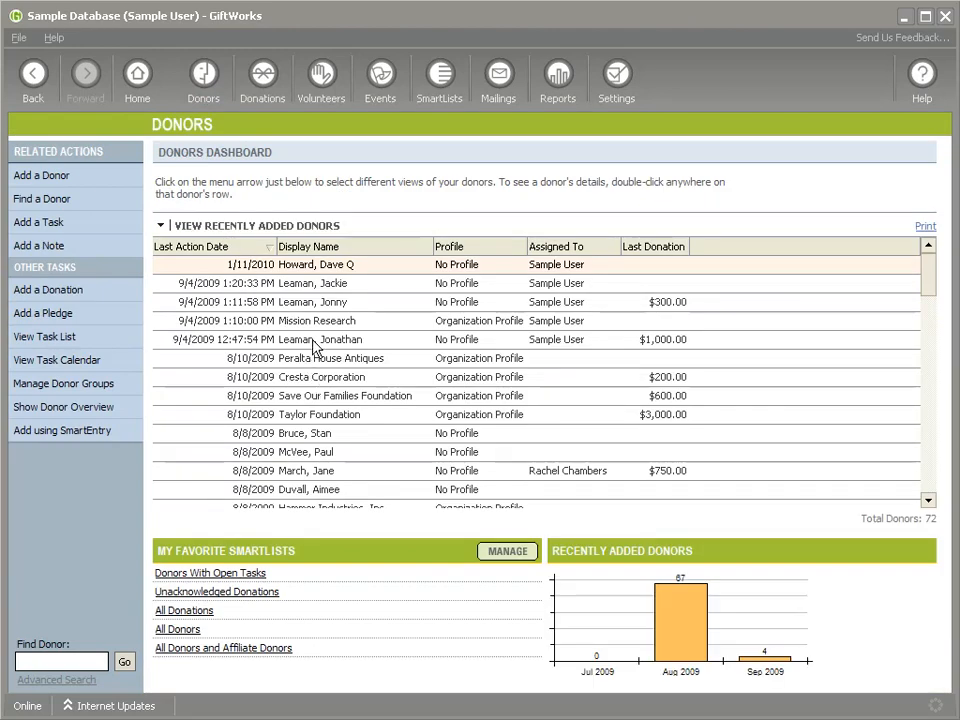
double_click(312, 342)
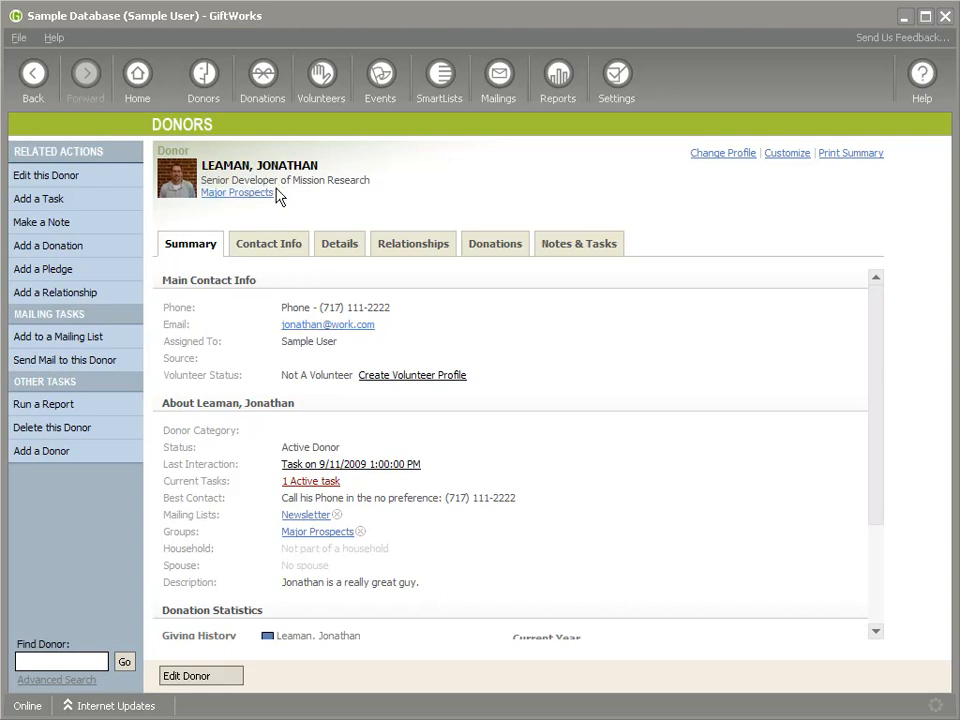
left_click(388, 248)
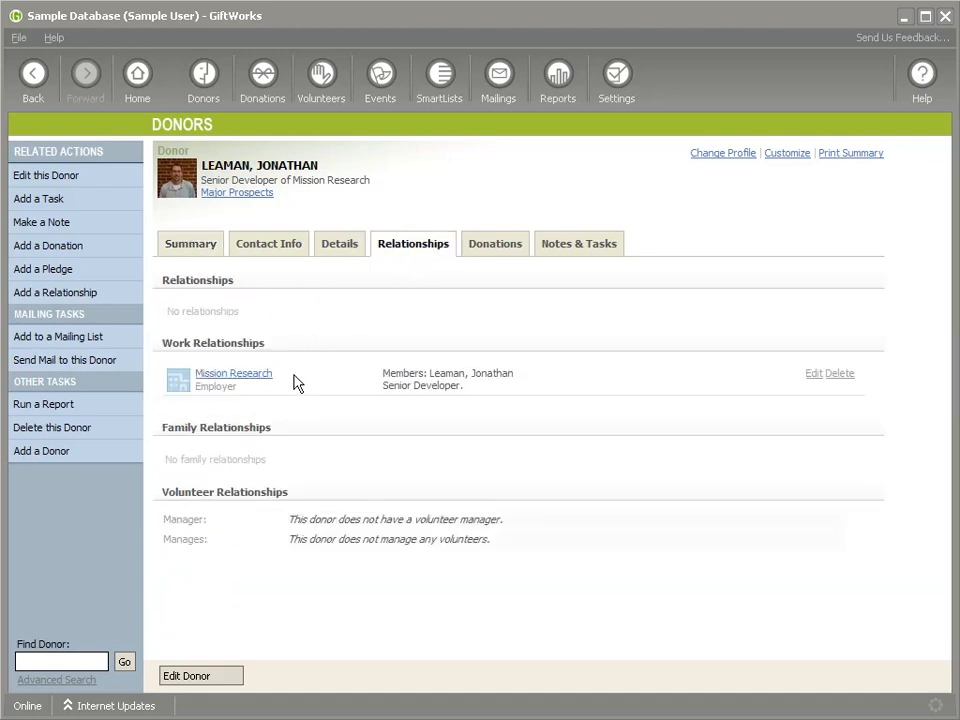
left_click(483, 250)
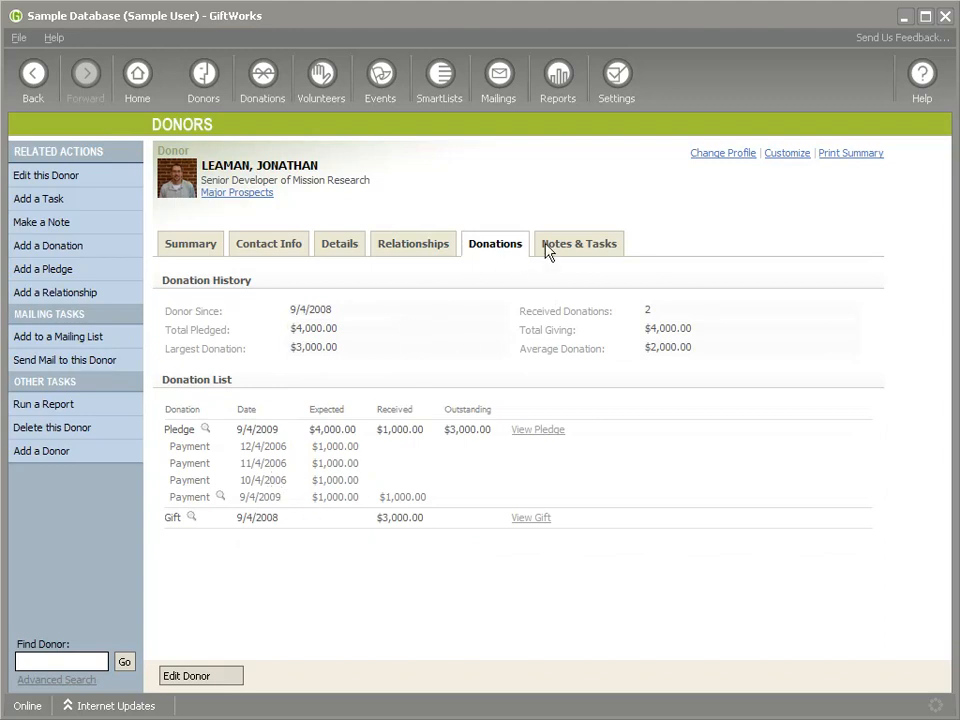
left_click(607, 250)
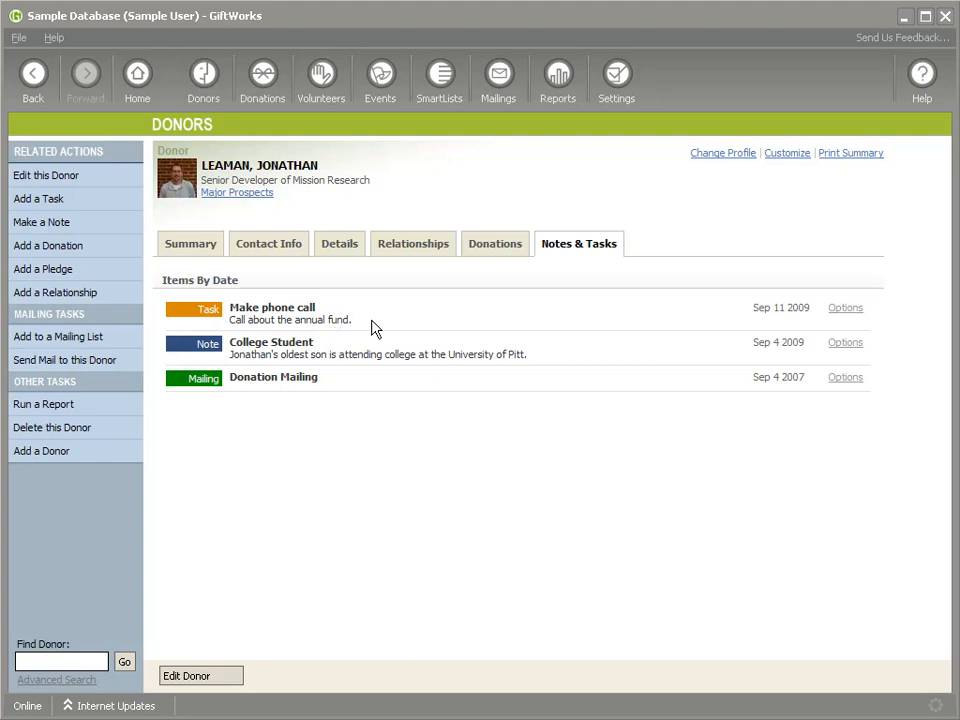
- Generate the donor's printable summary report, read through it and return to the donor record
left_click(860, 154)
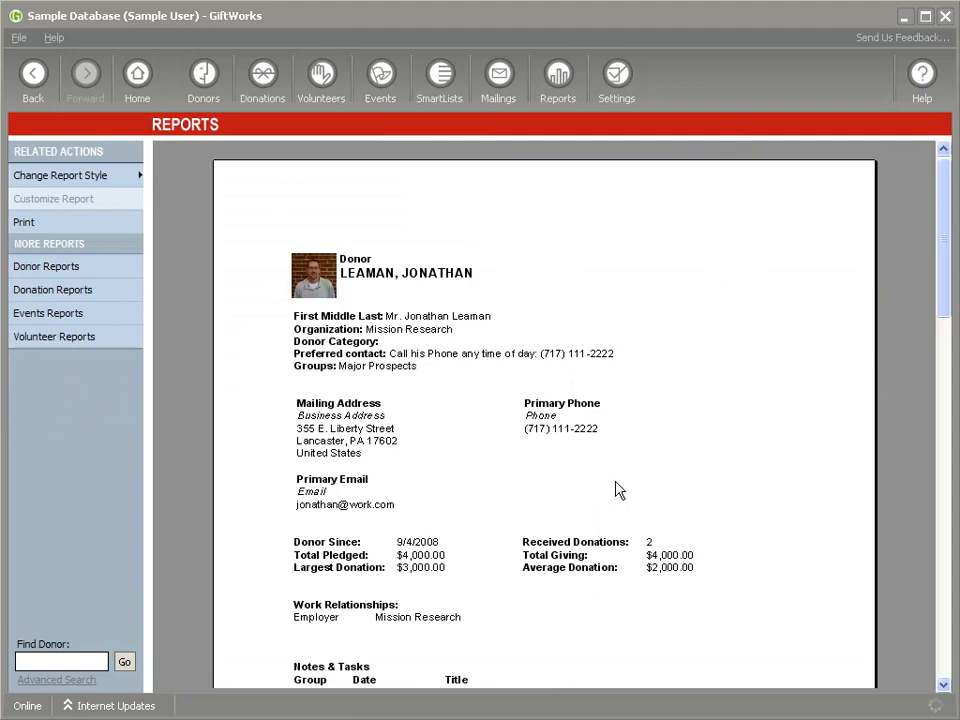
scroll(615, 490, "down", 3)
scroll(615, 490, "down", 8)
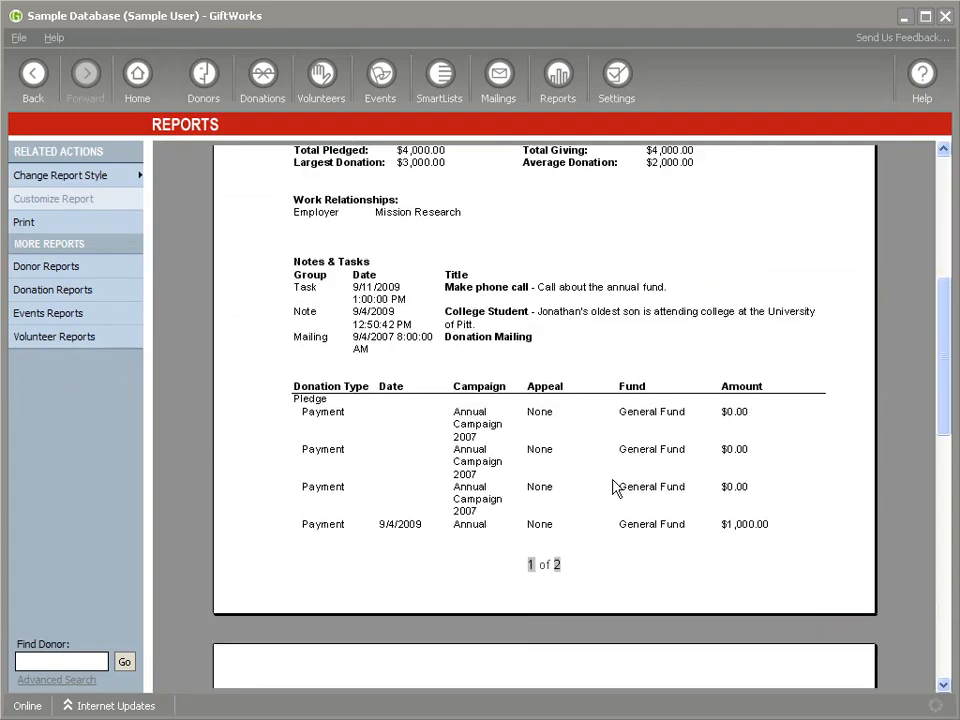
scroll(615, 486, "down", 3)
scroll(615, 486, "up", 4)
scroll(615, 486, "up", 8)
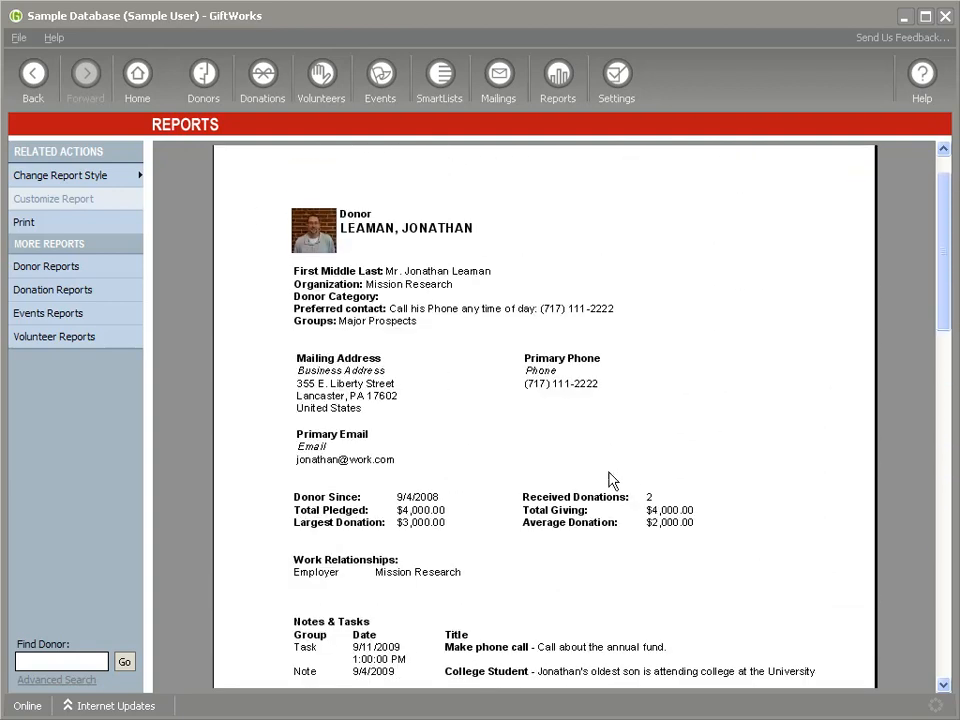
left_click(33, 84)
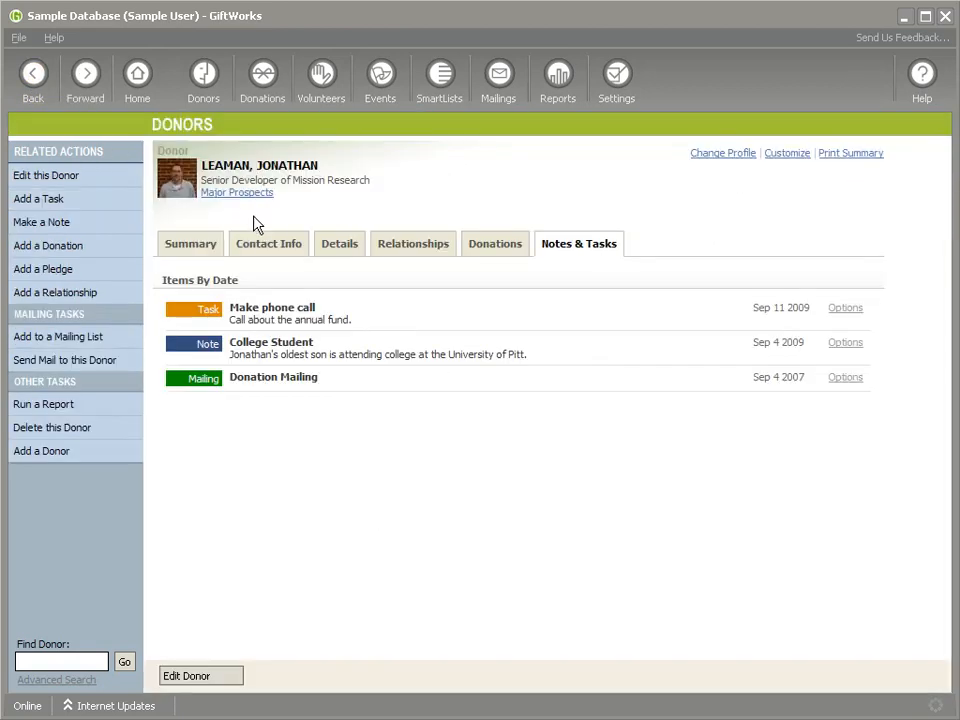
- Preview the donor's Notes & Tasks page for printing and check the donor's contact information
left_click(18, 37)
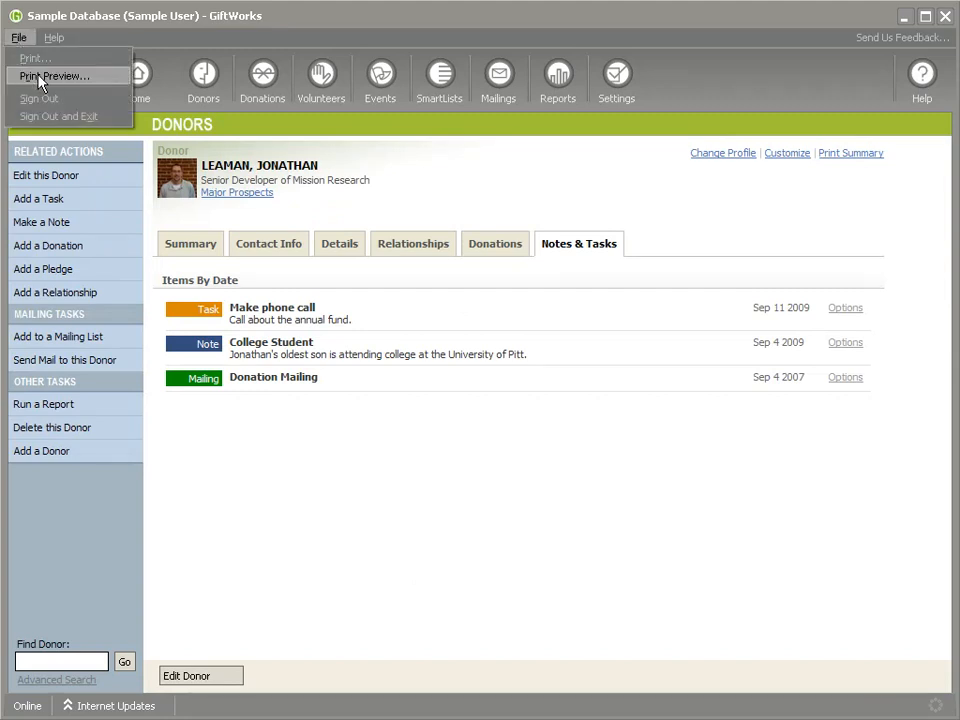
left_click(40, 75)
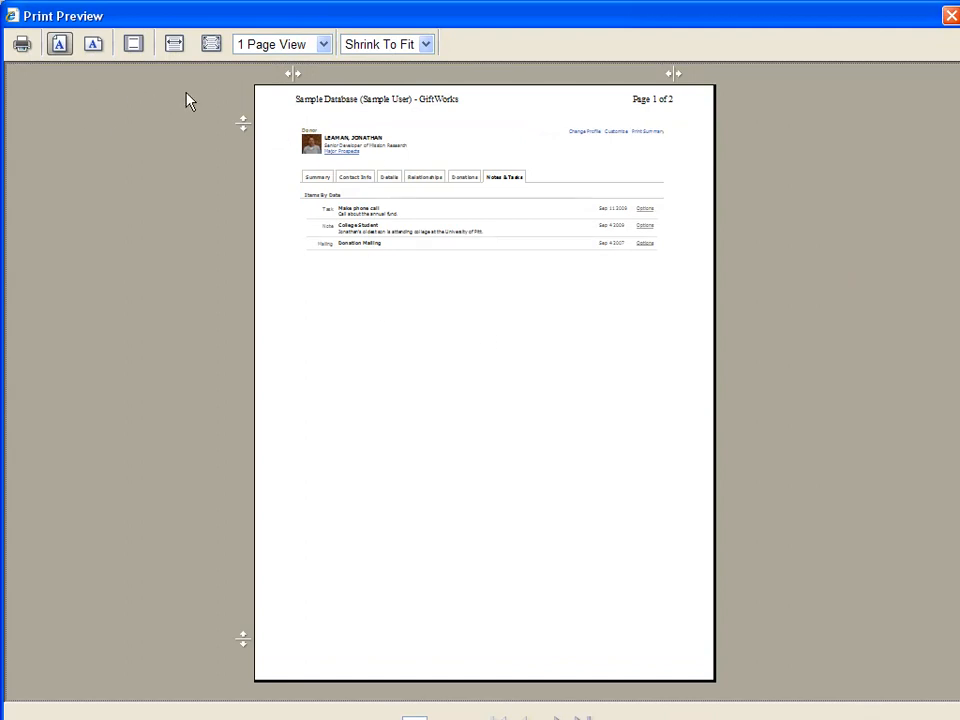
left_click(948, 14)
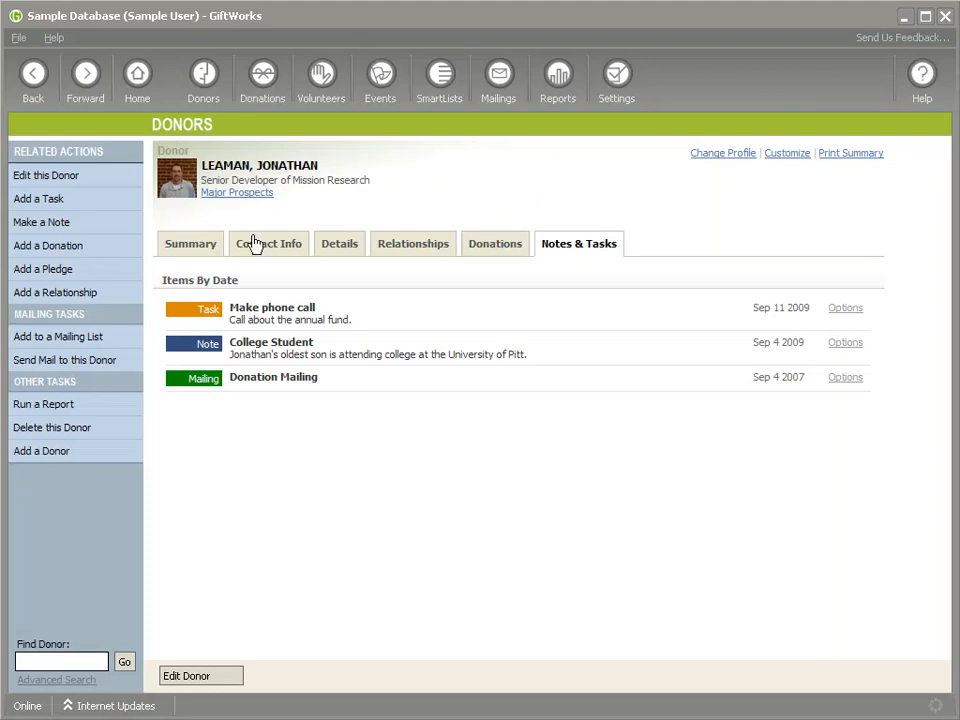
left_click(266, 244)
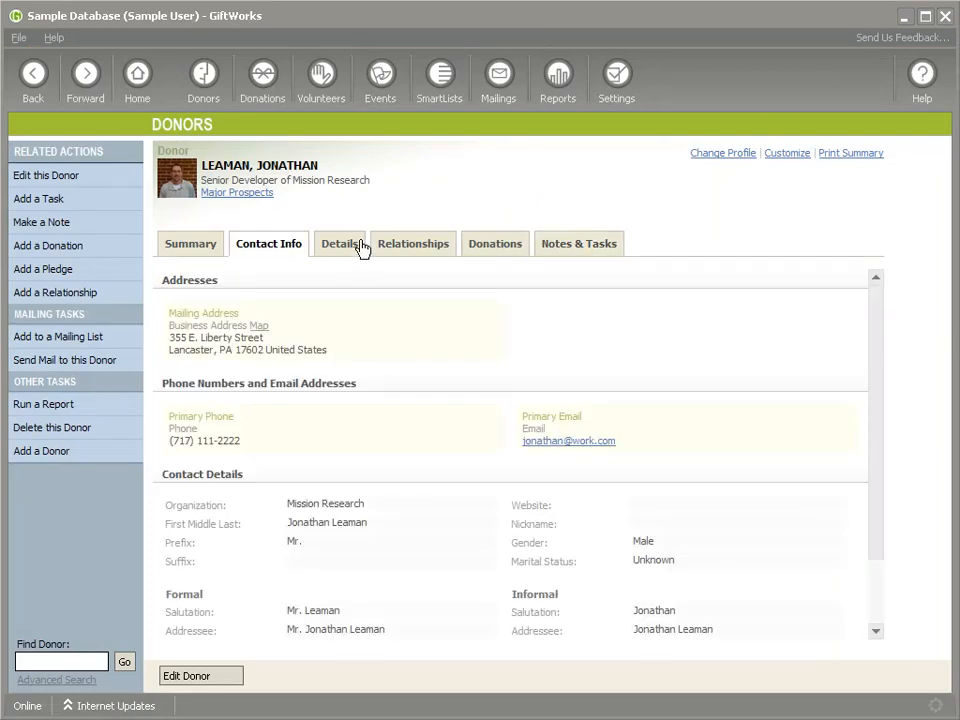
- Open the recently added donor with the $300.00 last donation, read their printable summary report and return to the record
left_click(33, 76)
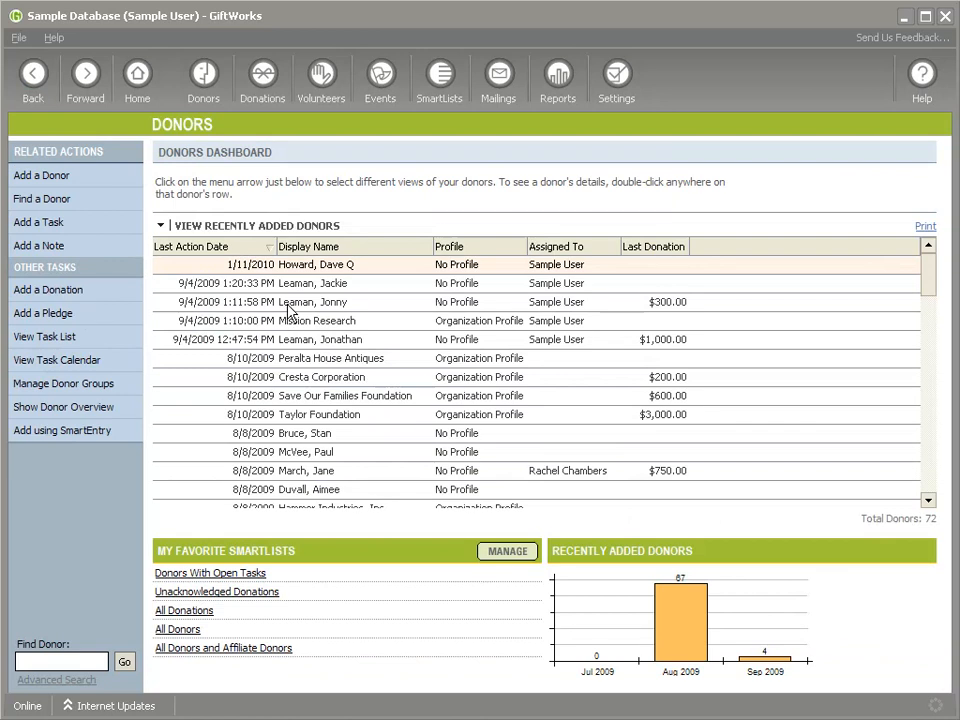
double_click(289, 305)
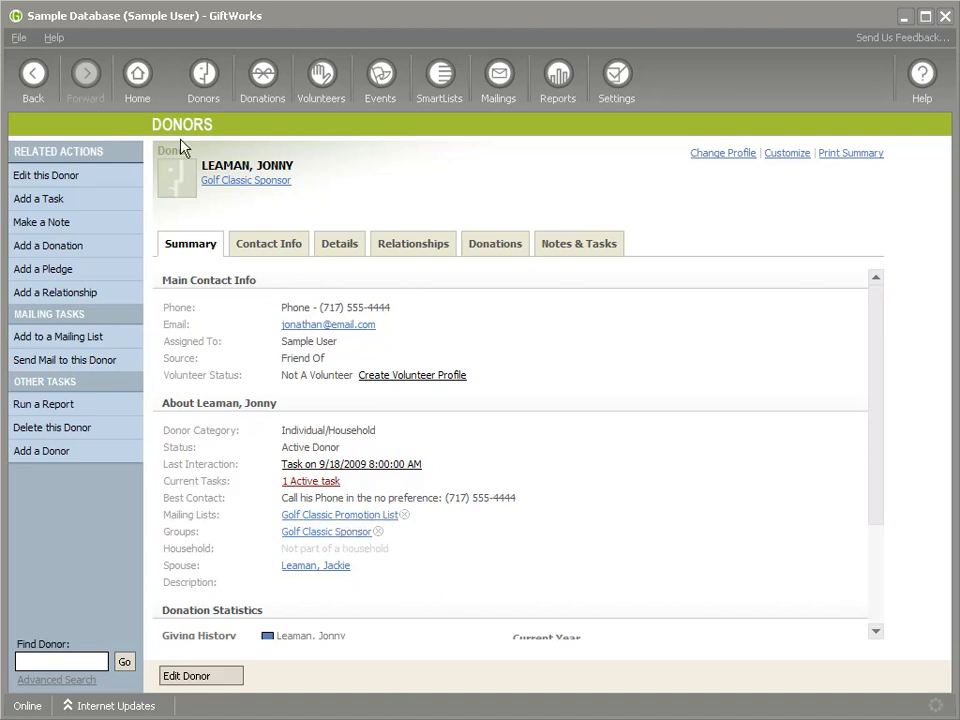
left_click(850, 154)
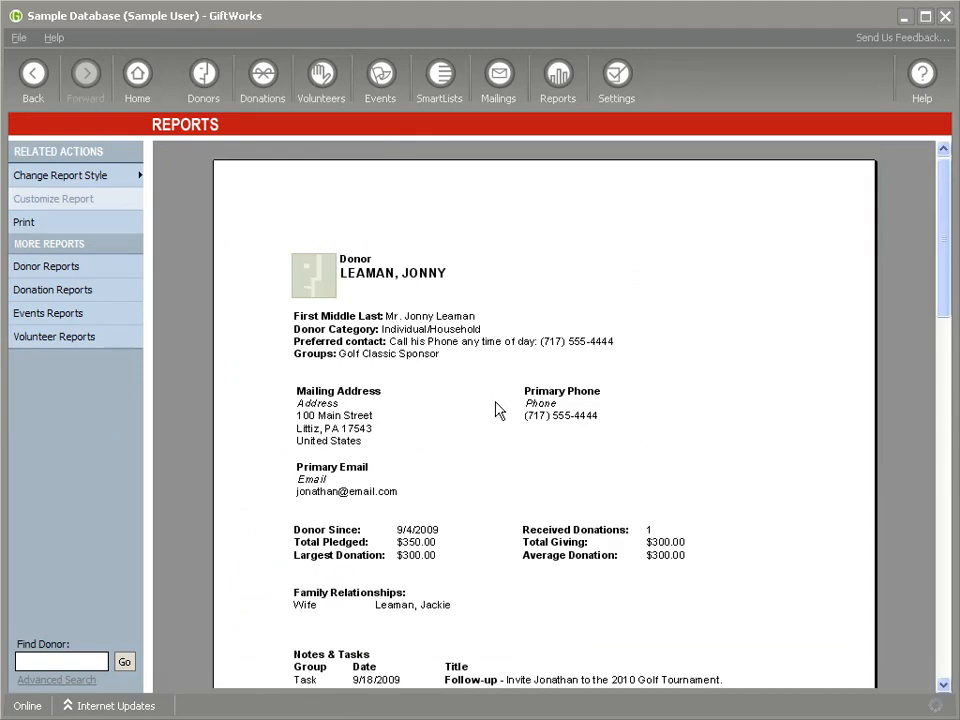
scroll(496, 407, "down", 5)
scroll(494, 407, "down", 4)
scroll(493, 407, "up", 6)
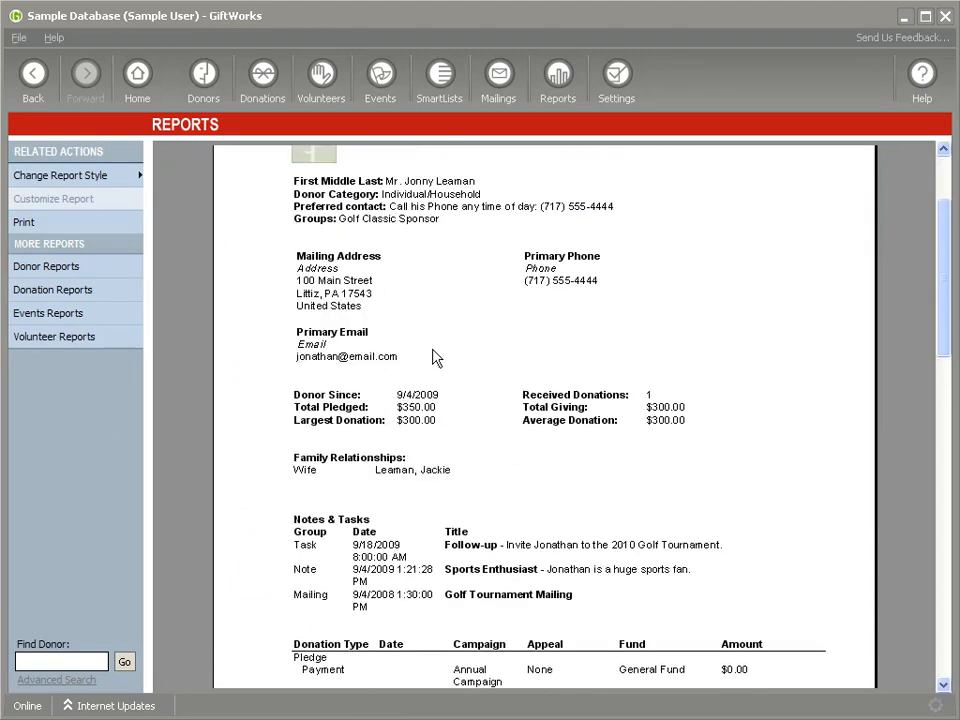
left_click(33, 73)
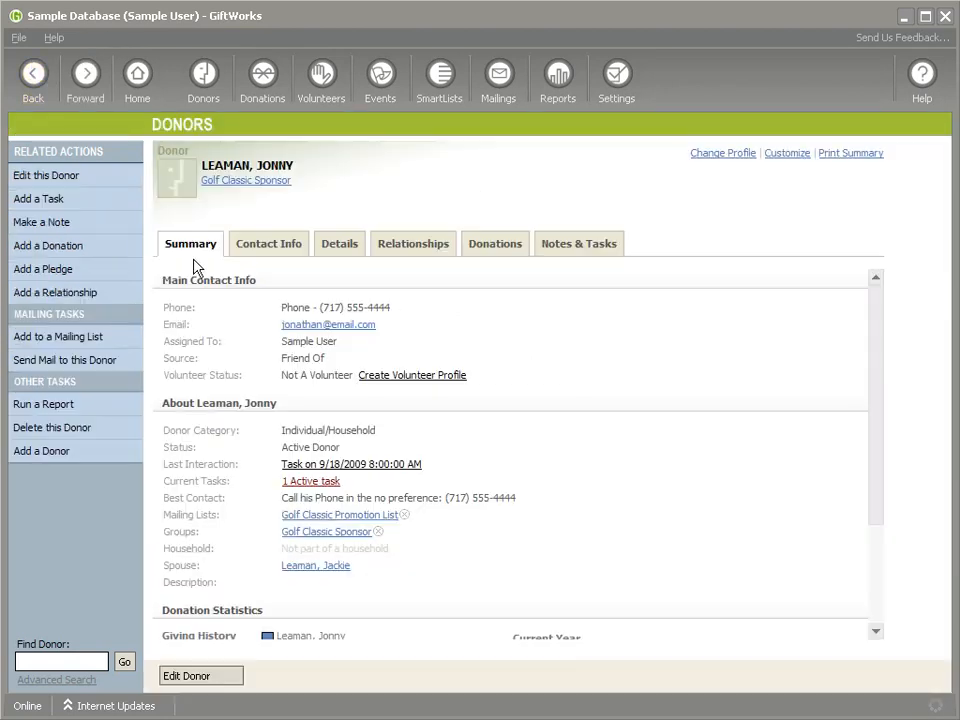
- Preview the second donor's Summary page for printing and close the preview
left_click(18, 37)
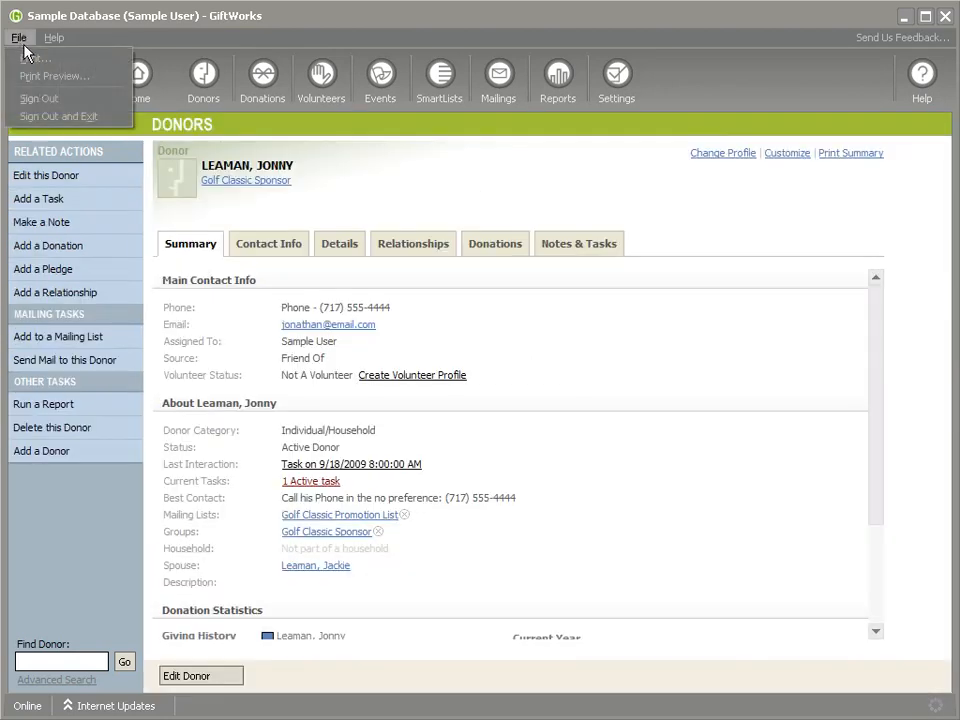
left_click(53, 80)
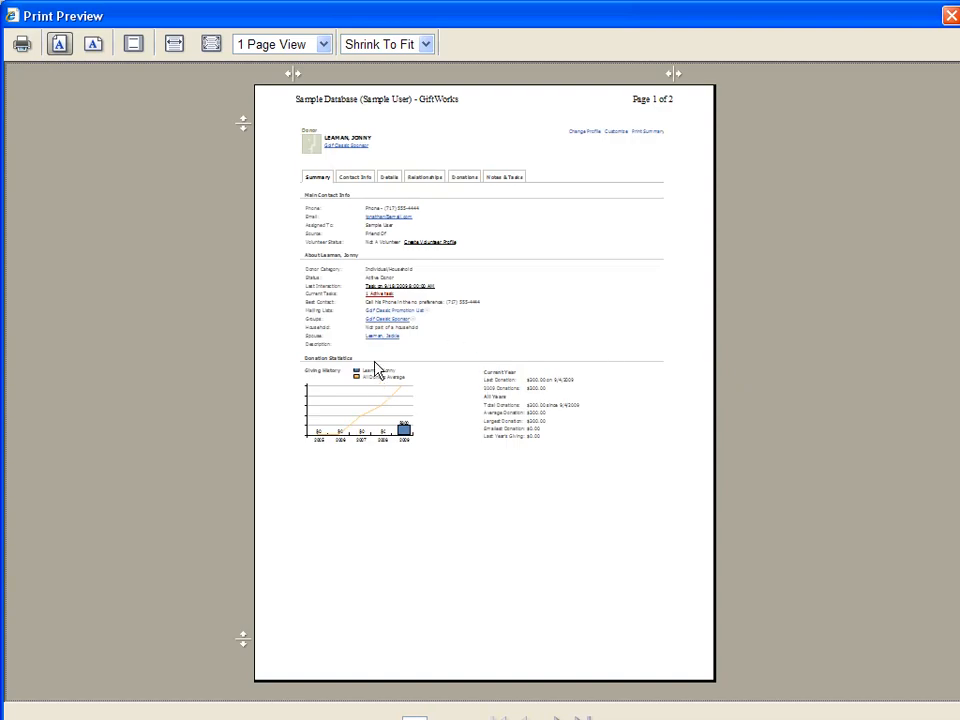
left_click(951, 16)
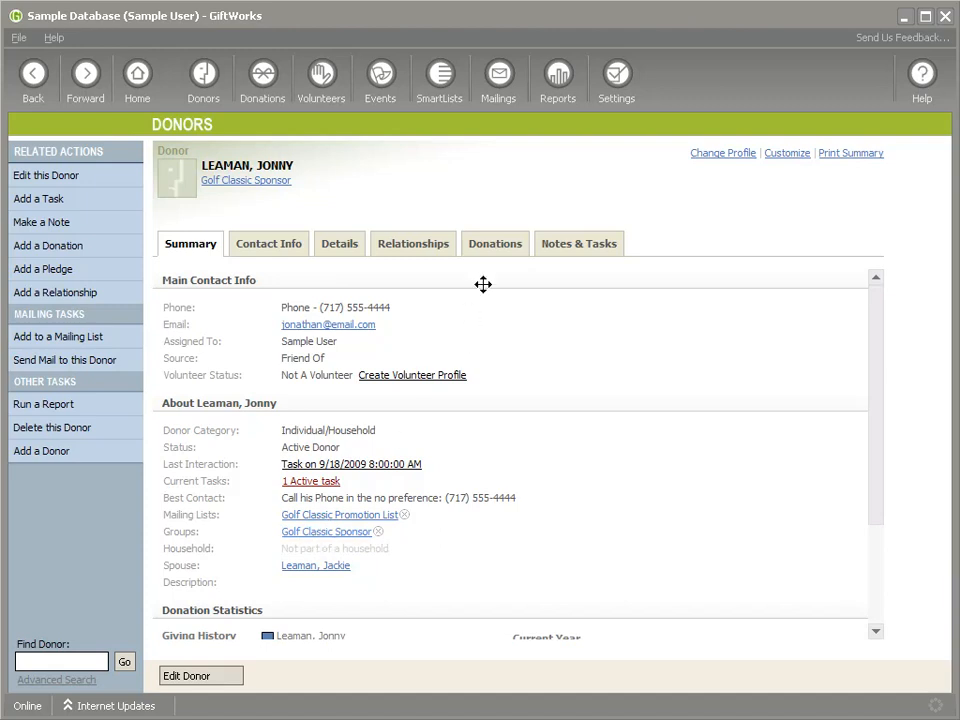
- Review the second donor's donations, relationships, and notes and tasks
left_click(495, 248)
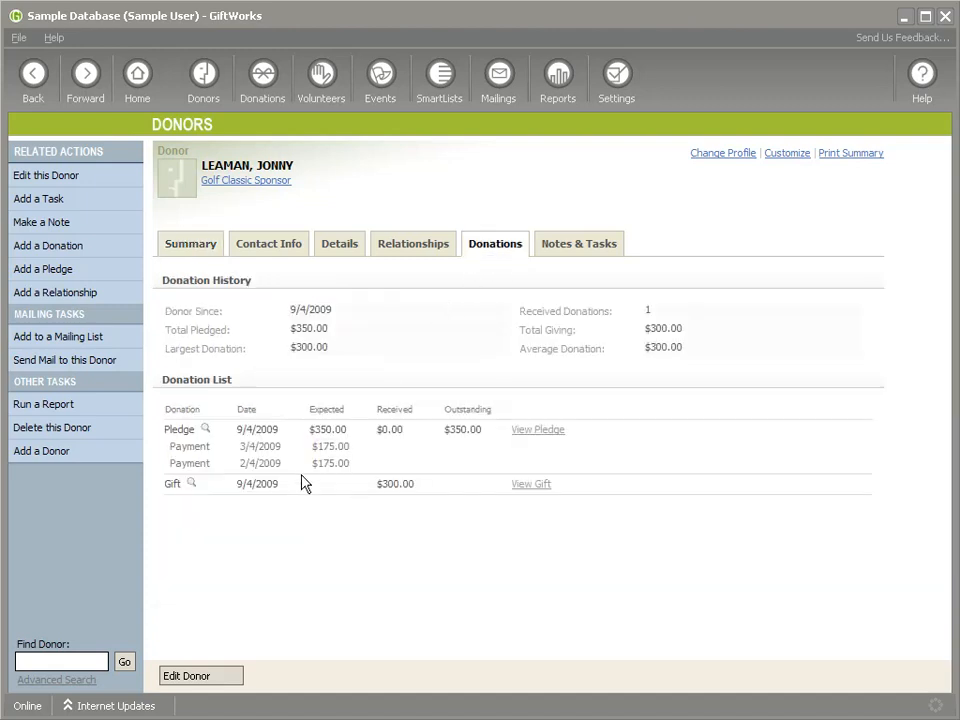
left_click(413, 247)
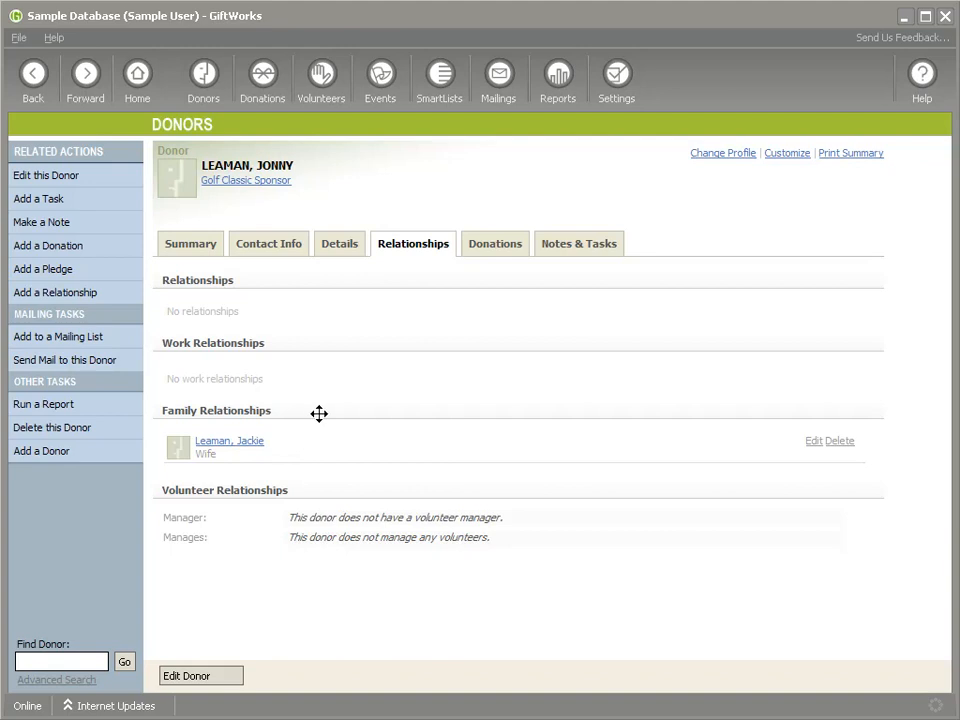
left_click(571, 244)
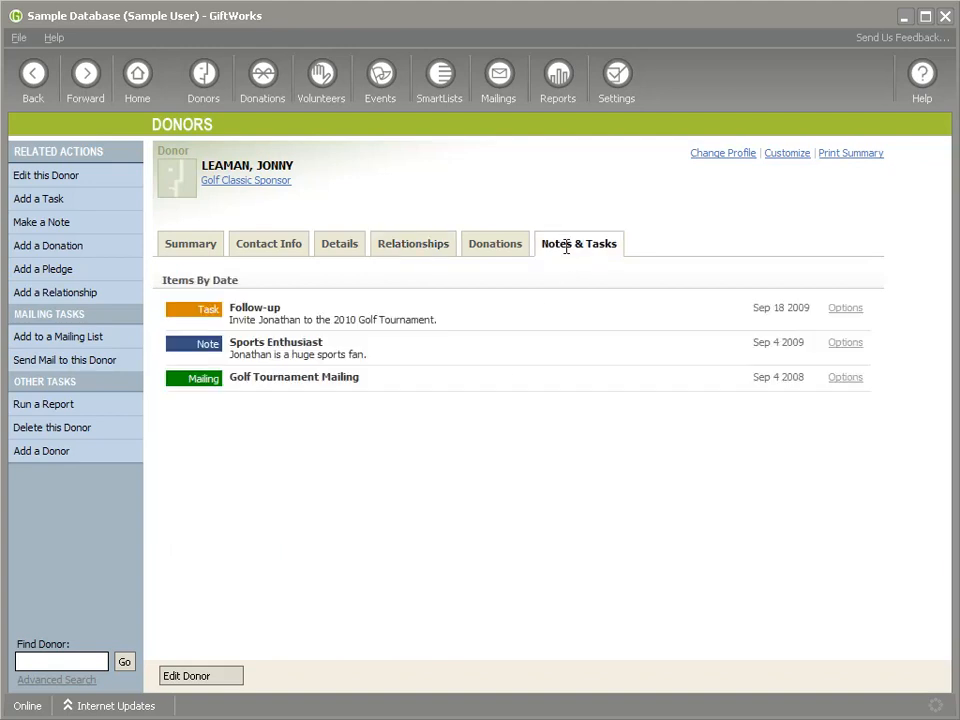
- Examine the second donor's editable contact, employment and development details, then leave the edit form without making changes
left_click(93, 183)
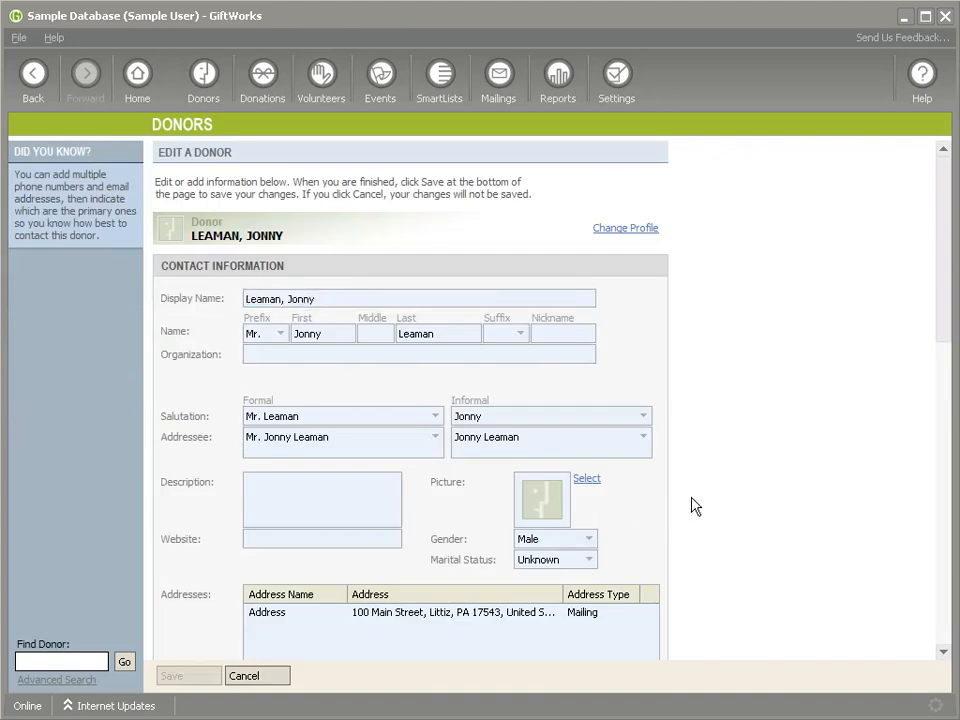
scroll(692, 506, "down", 5)
scroll(692, 508, "down", 4)
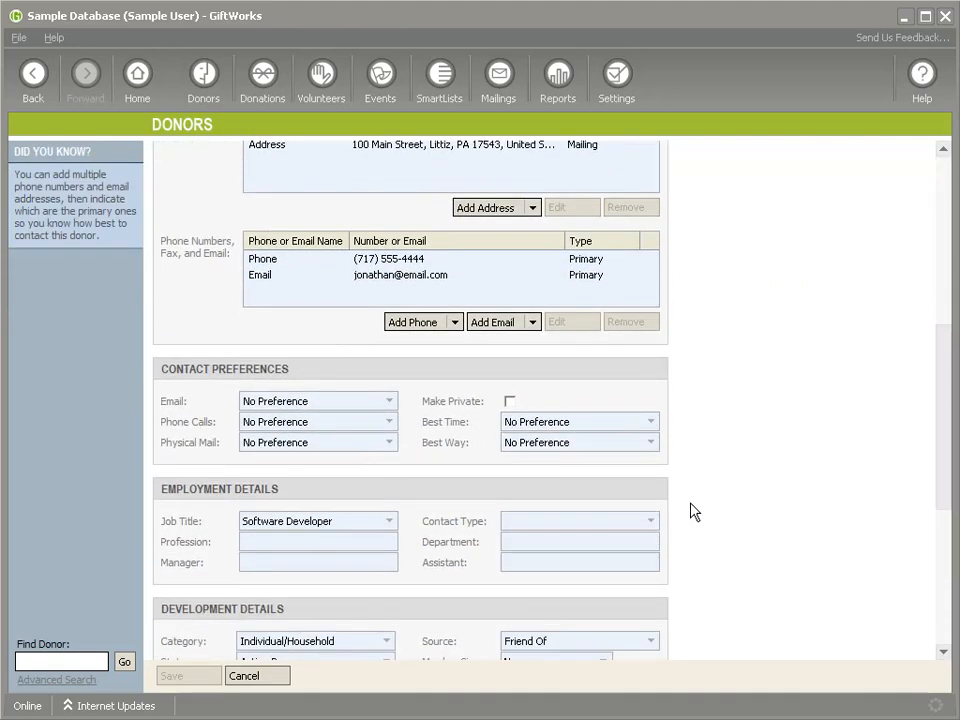
scroll(692, 510, "down", 6)
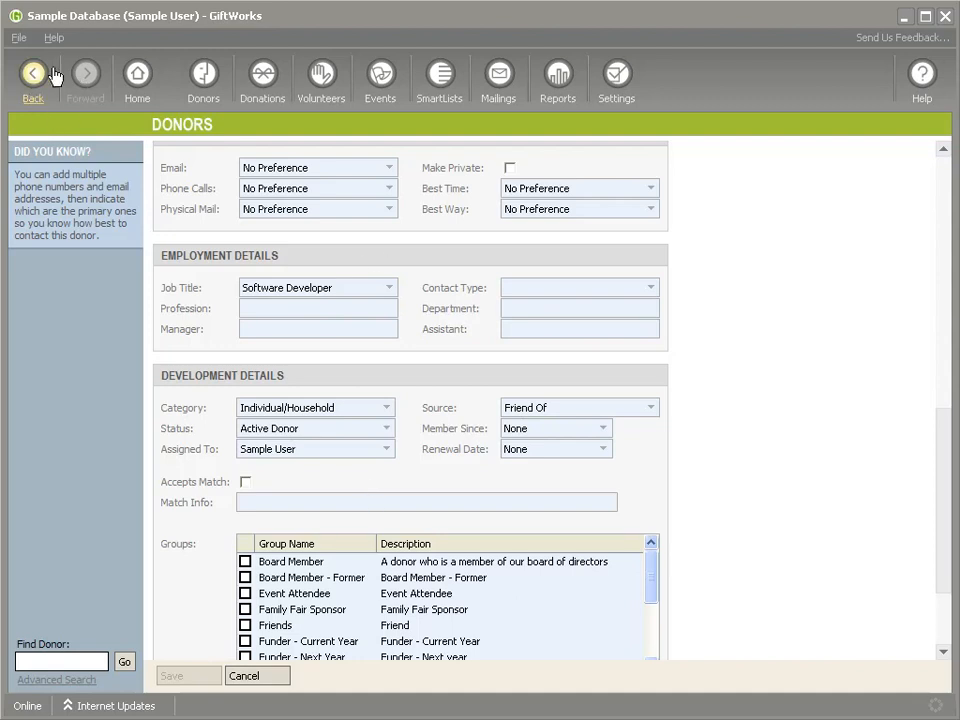
left_click(33, 73)
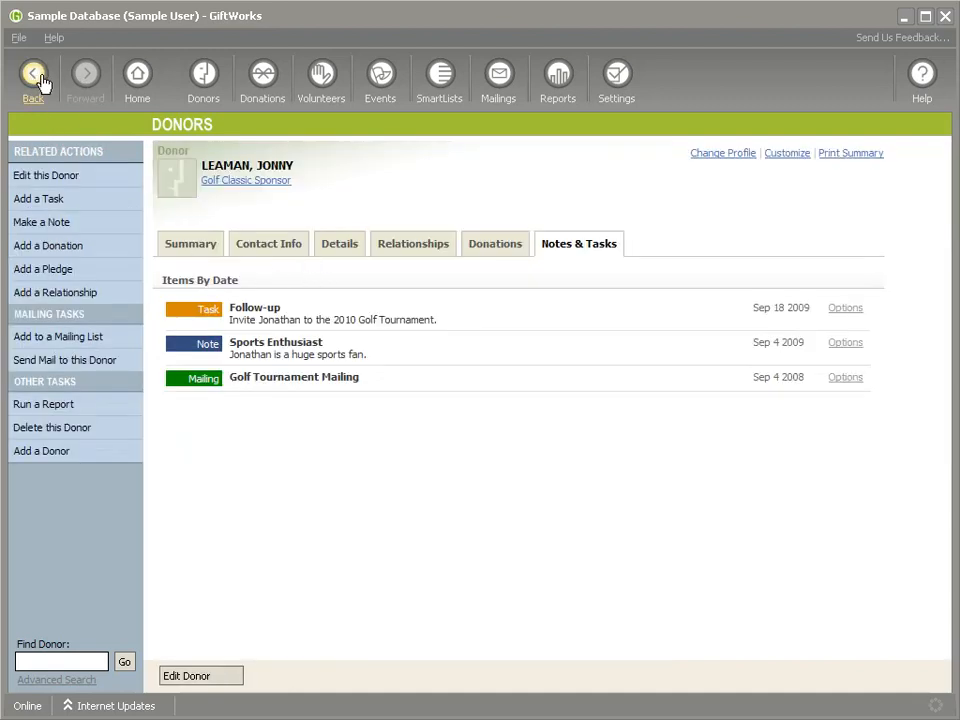
- Examine the editable contact, employment and development details and group memberships of the recently added donor with the $1,000.00 last donation
left_click(33, 73)
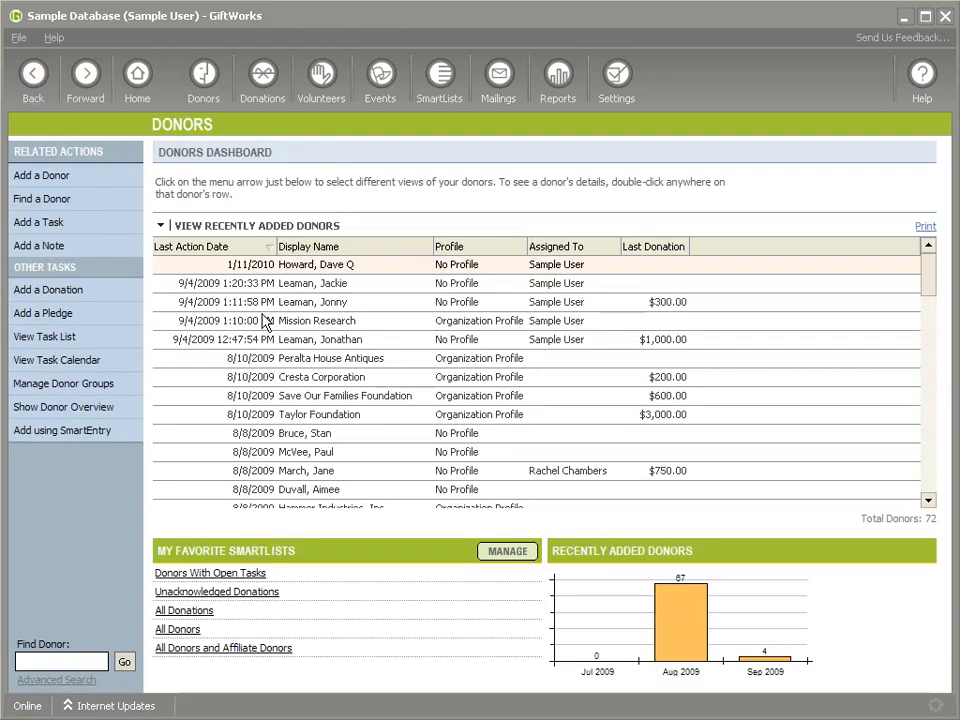
right_click(253, 339)
left_click(272, 365)
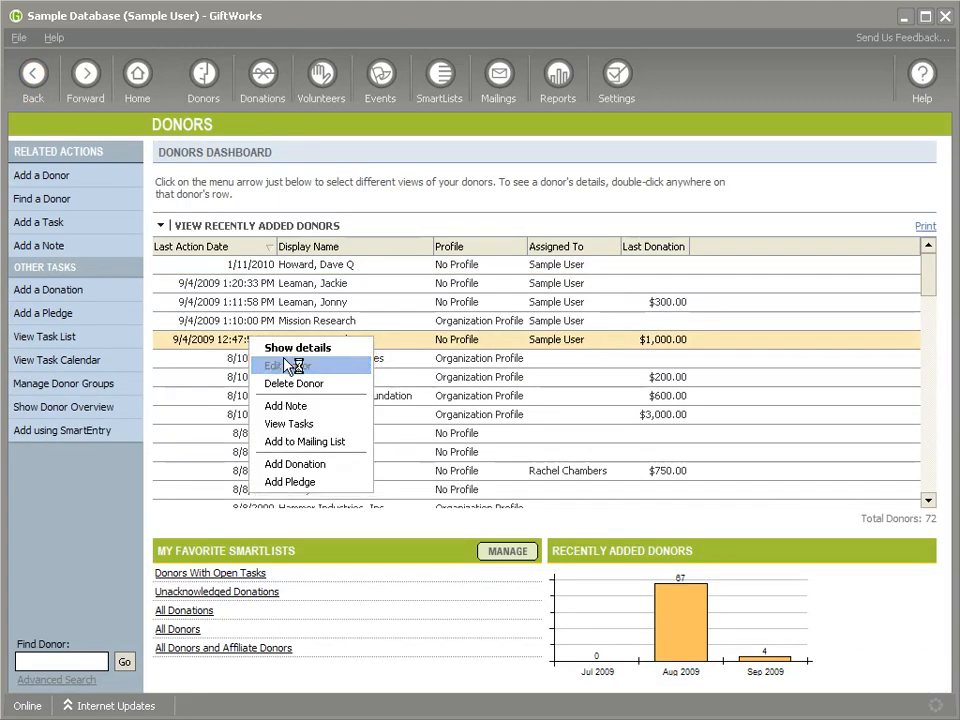
scroll(358, 345, "down", 3)
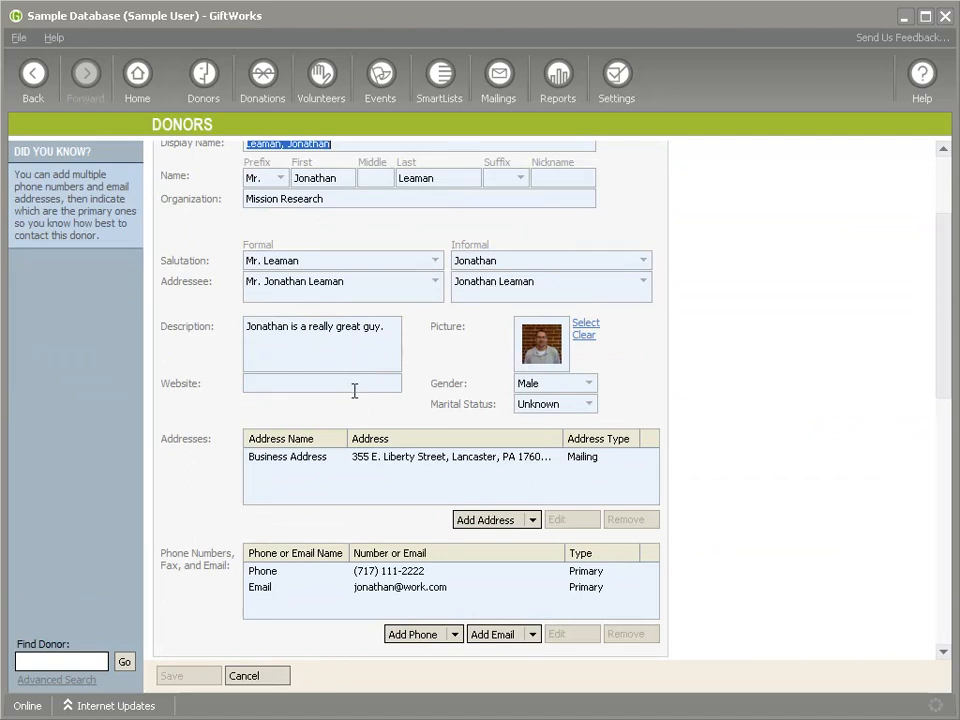
scroll(358, 400, "down", 7)
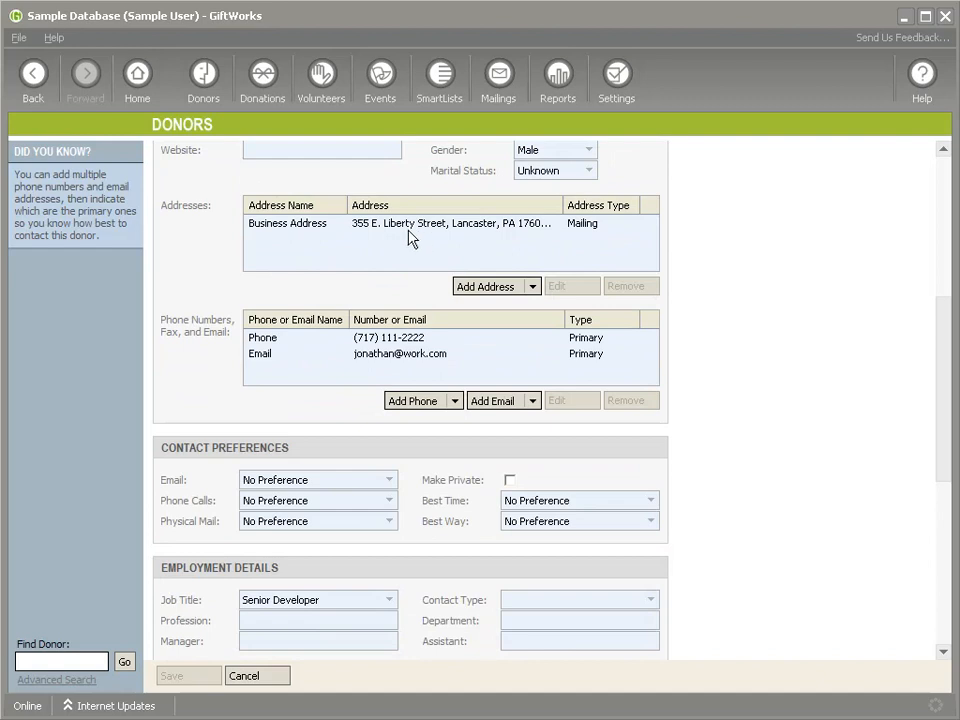
scroll(344, 282, "down", 5)
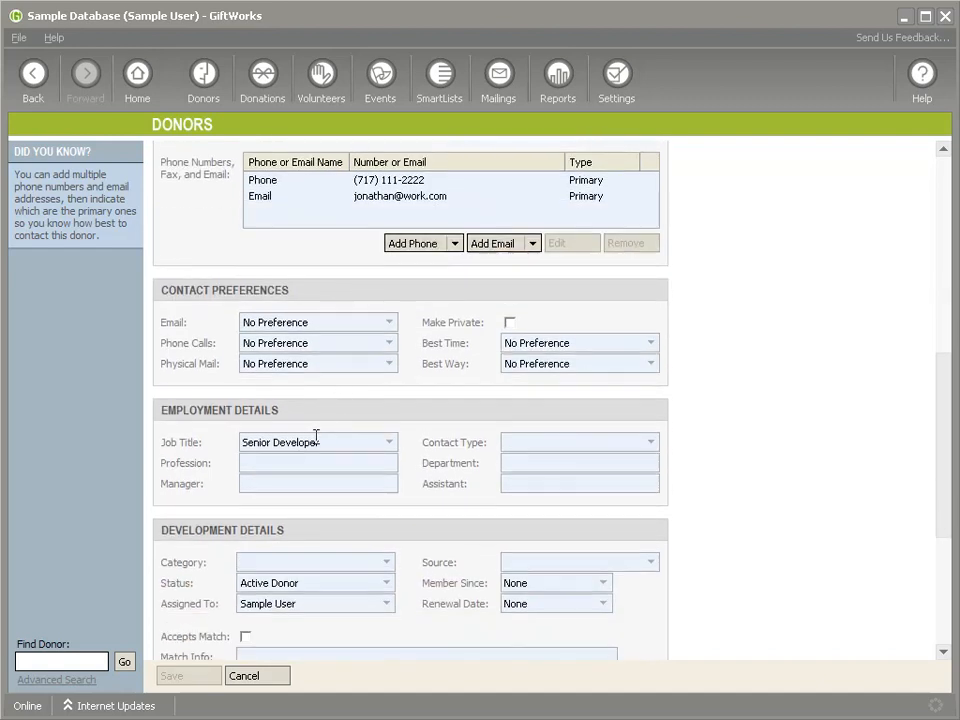
scroll(333, 457, "down", 2)
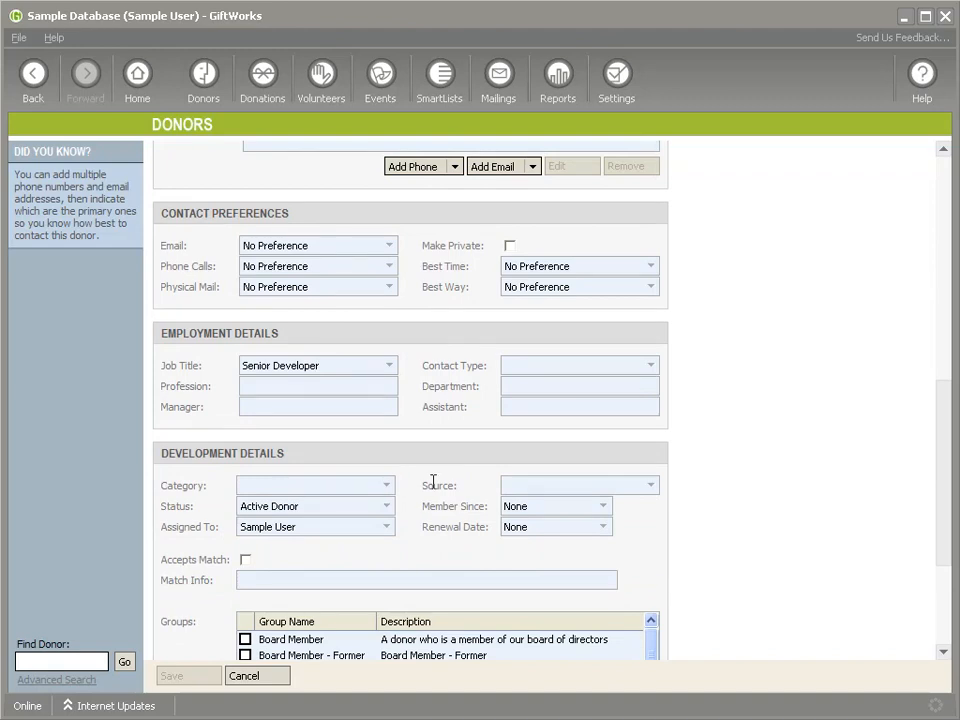
scroll(439, 505, "down", 4)
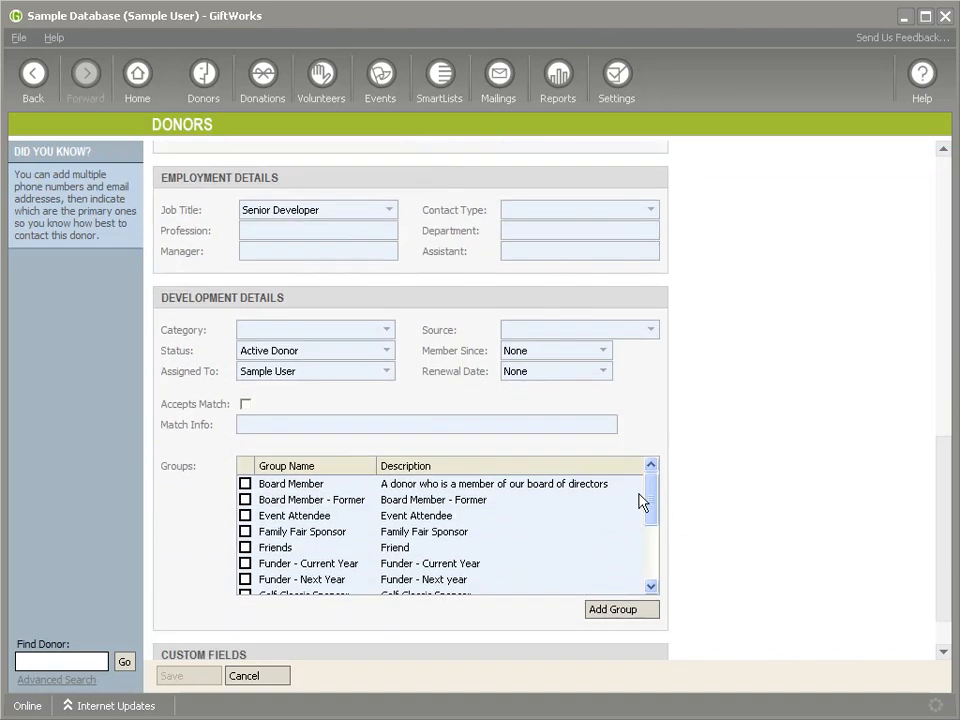
left_click_drag(654, 503, 641, 571)
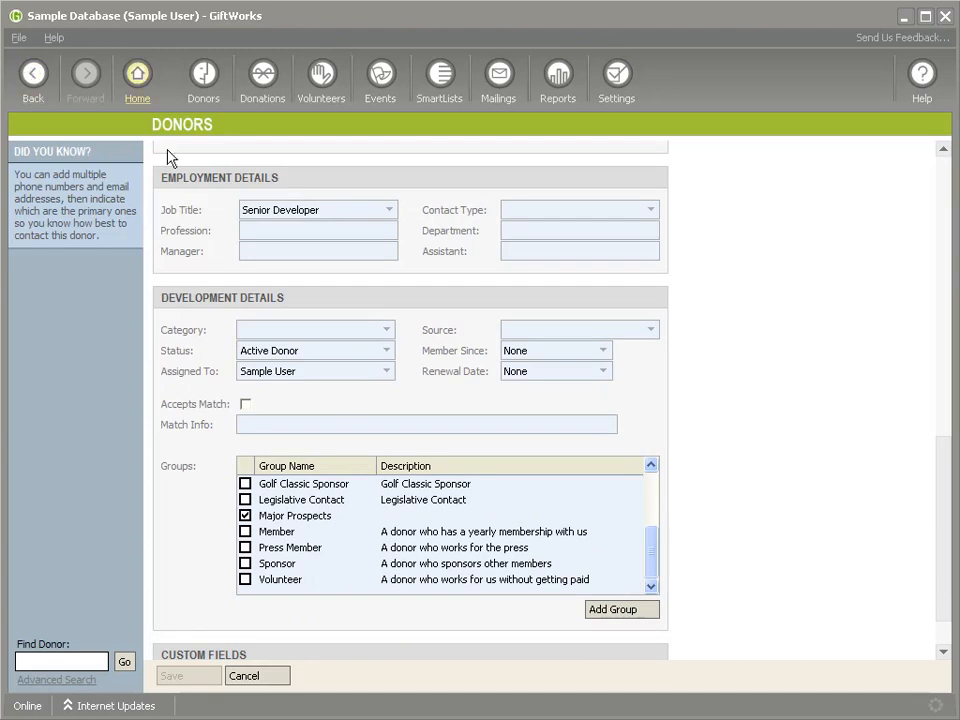
- Leave the edit form unchanged, view that donor's Summary page and return to the Donors dashboard
left_click(30, 70)
double_click(325, 344)
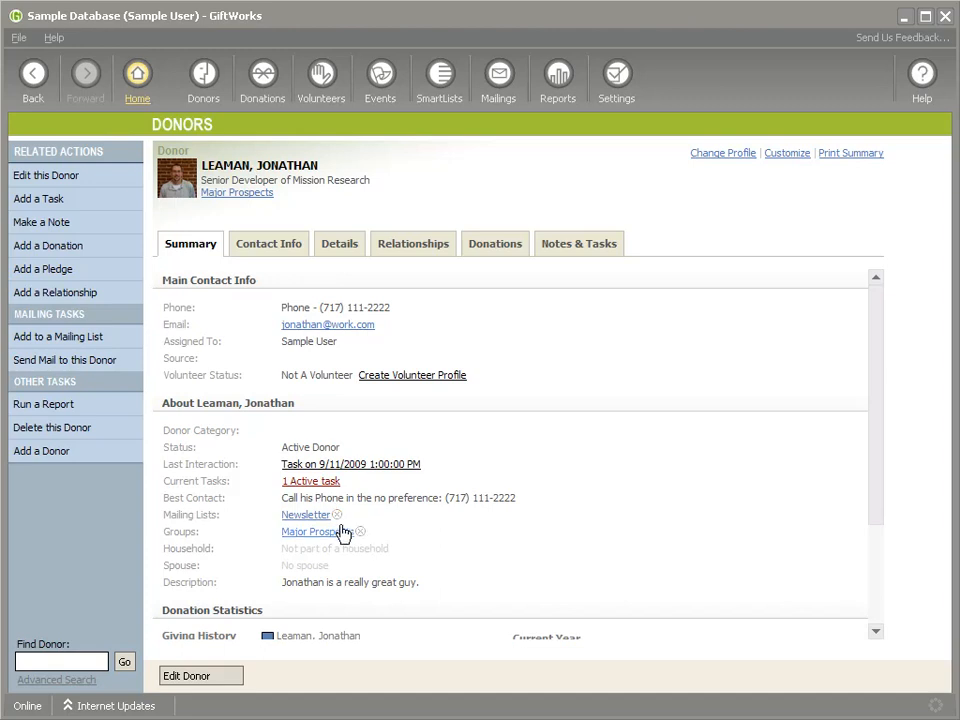
left_click(28, 83)
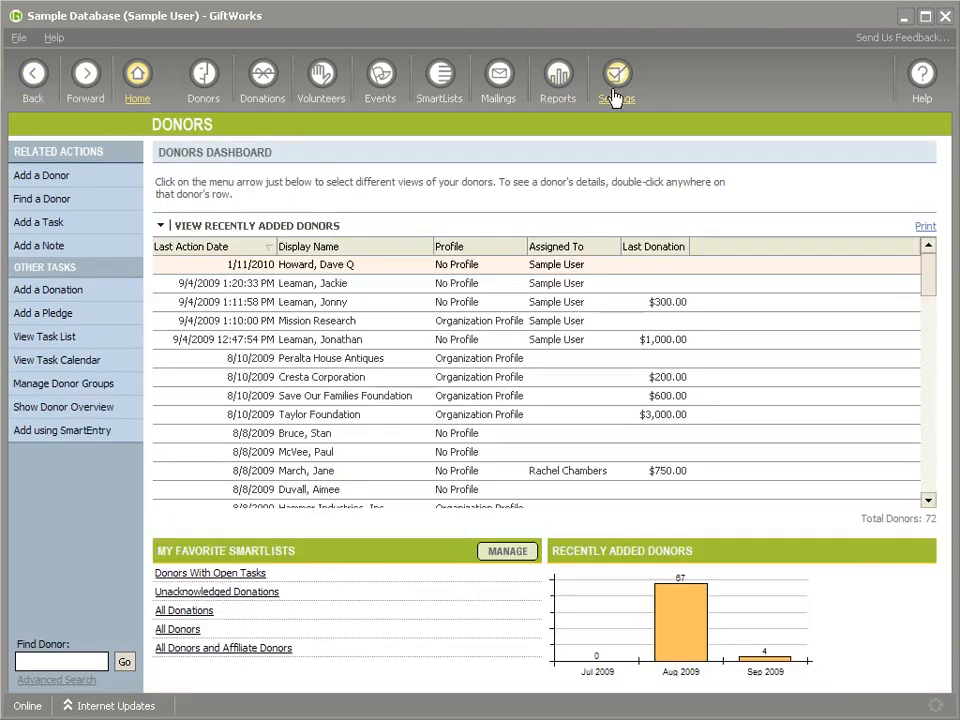
- Open the Merge Donors tool from the additional settings and tools
left_click(617, 92)
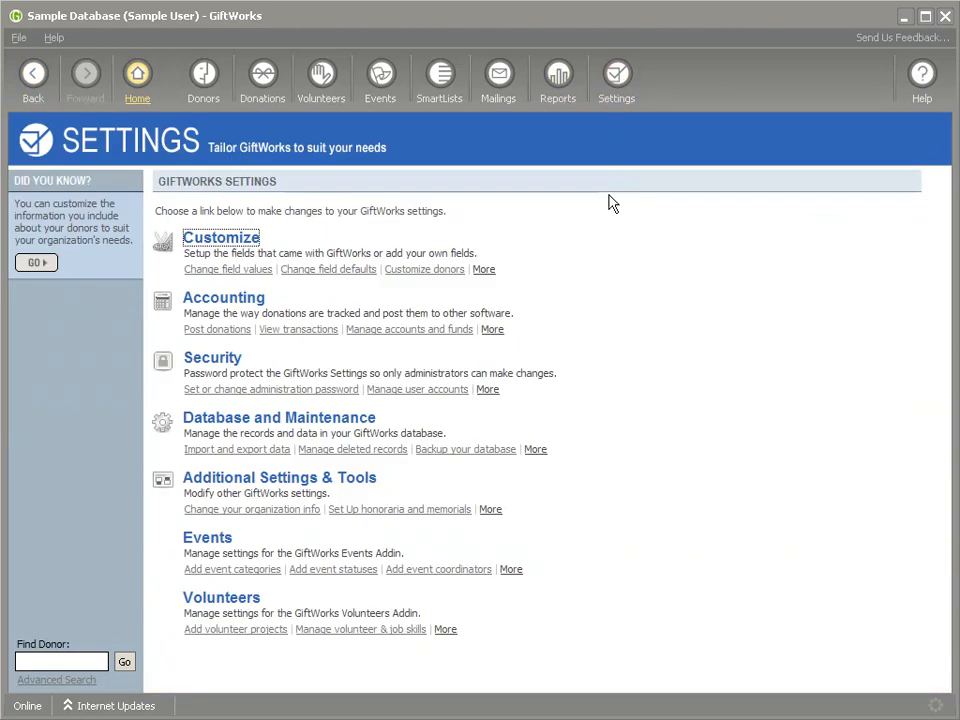
left_click(492, 510)
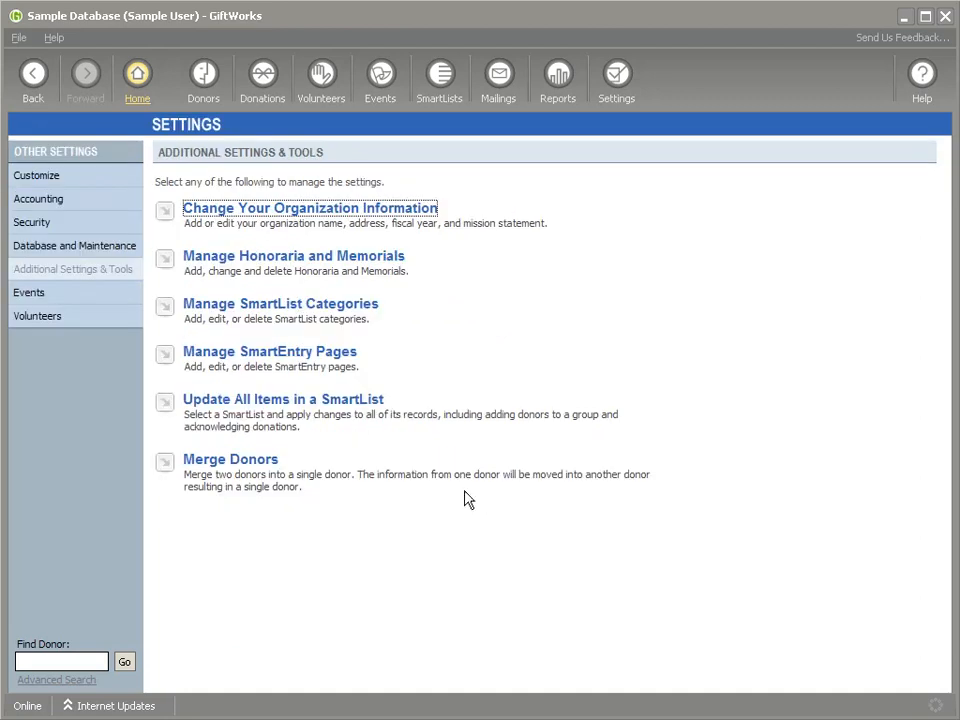
left_click(216, 460)
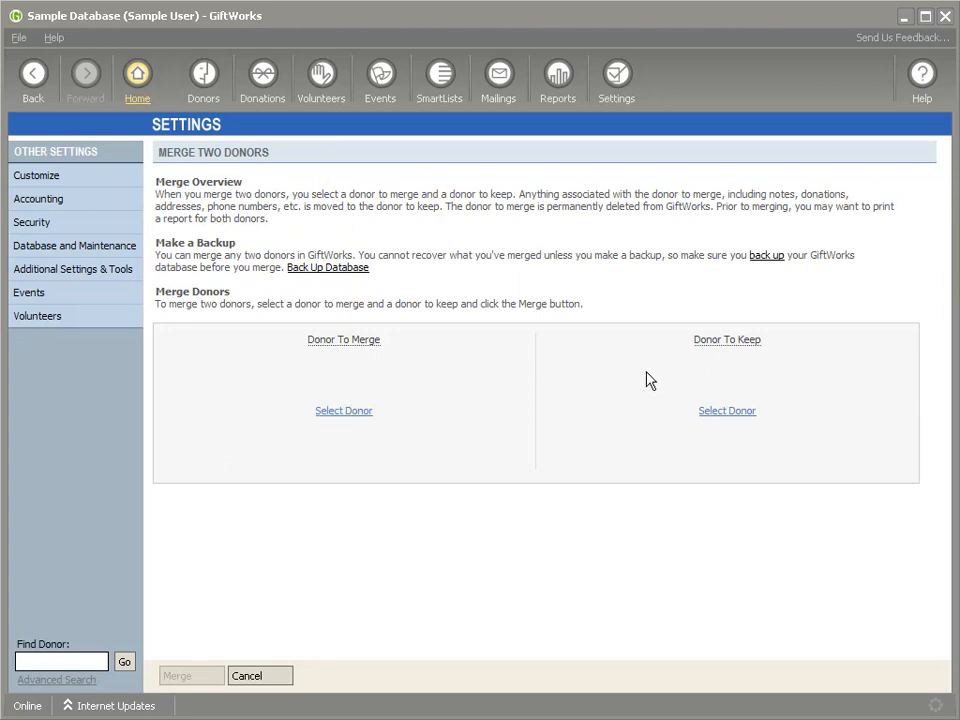
- Search by first name for the duplicate donor with $300.00 total giving and select that record as the Donor To Merge
left_click(356, 406)
mouse_move(358, 342)
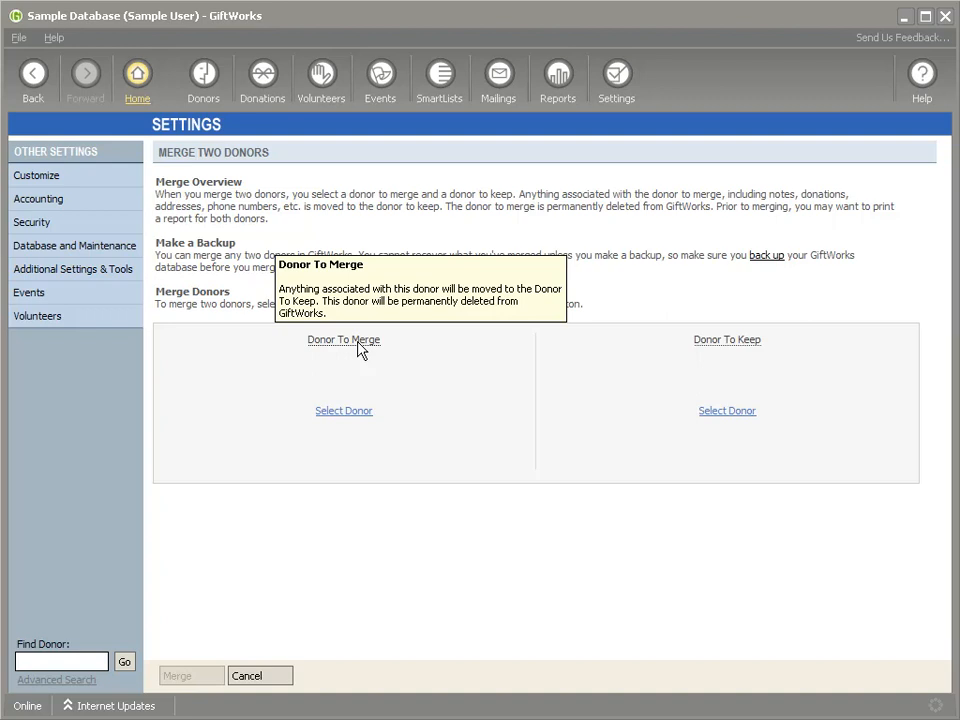
left_click(330, 411)
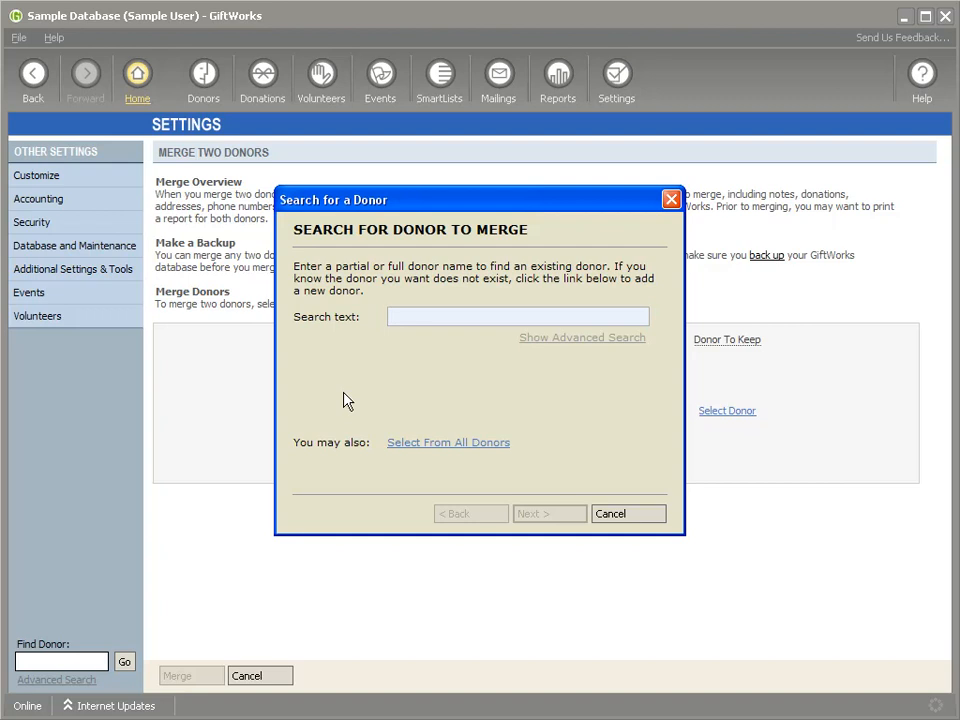
type("jonny")
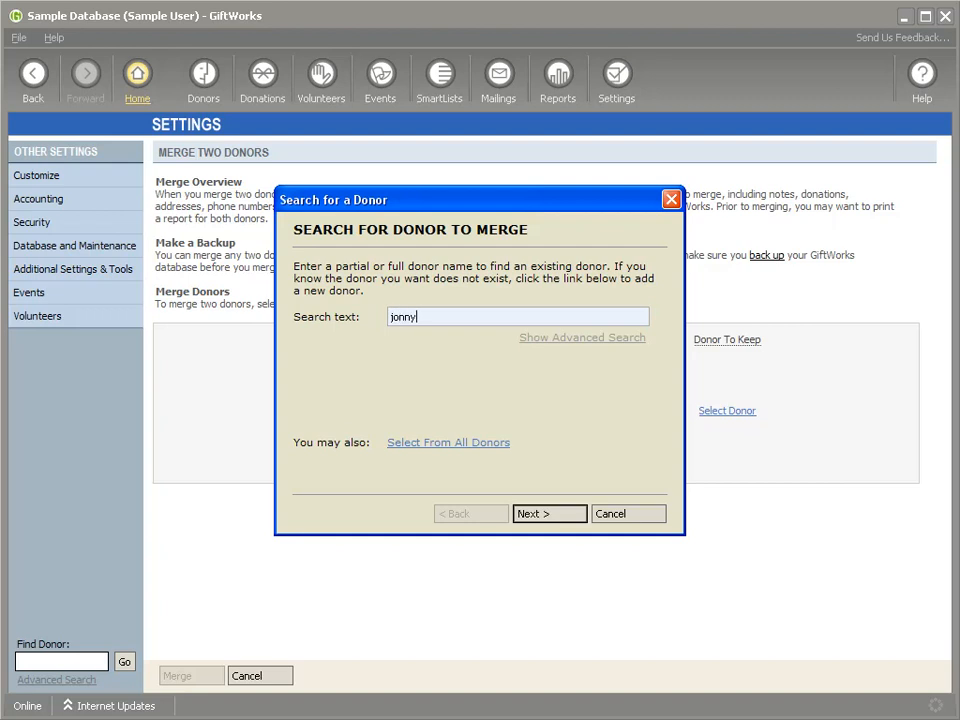
left_click(544, 514)
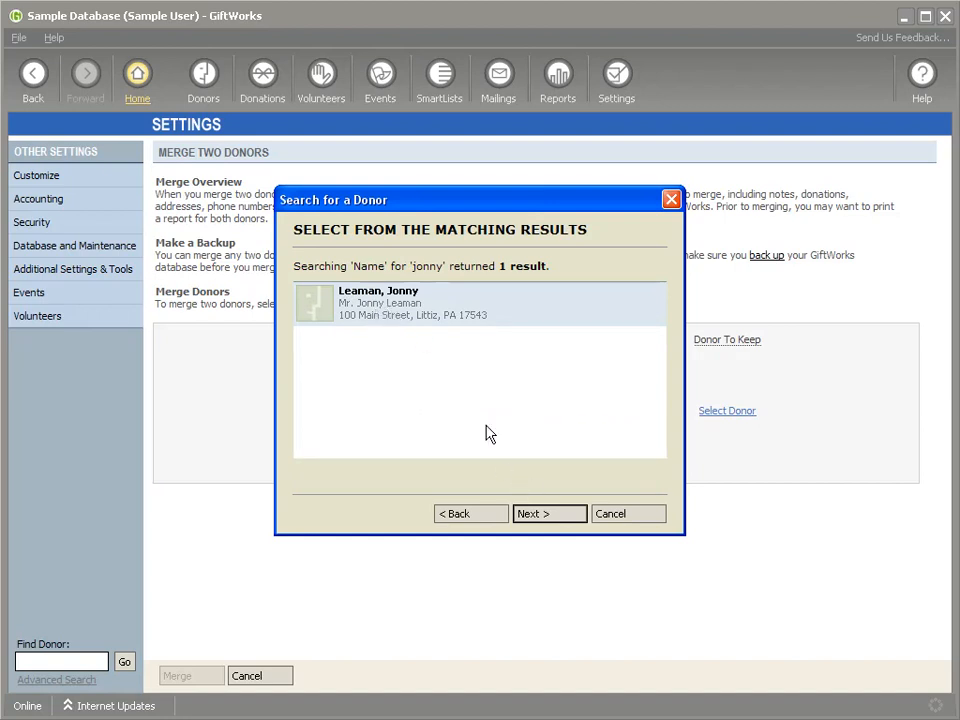
double_click(386, 322)
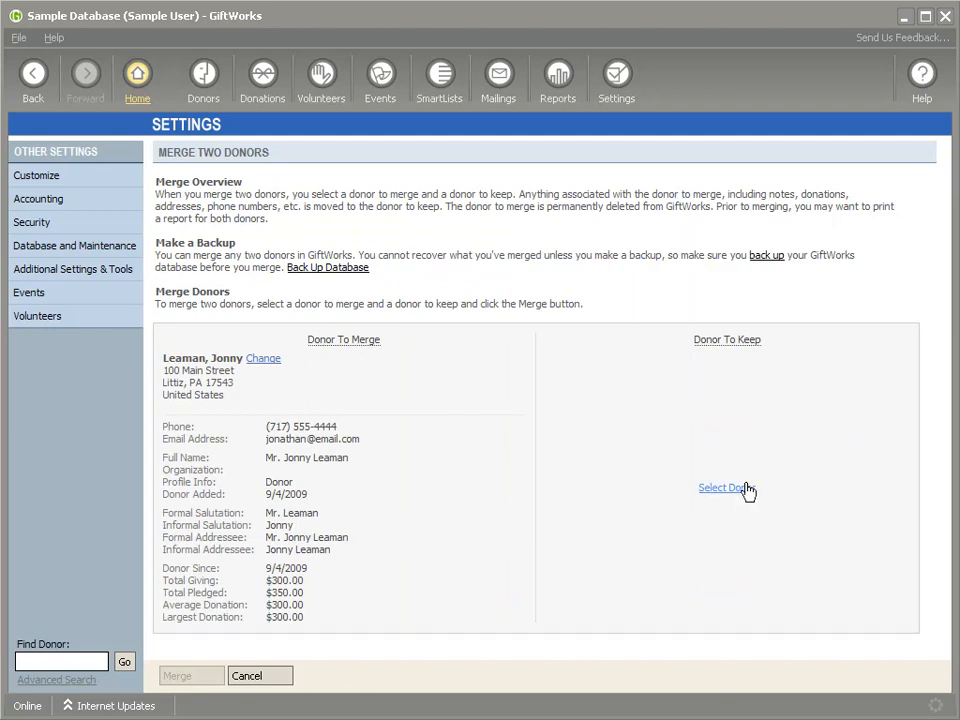
- Find the Mission Research senior developer's record by first name, select it as the Donor To Keep, and merge the two donors
mouse_move(732, 343)
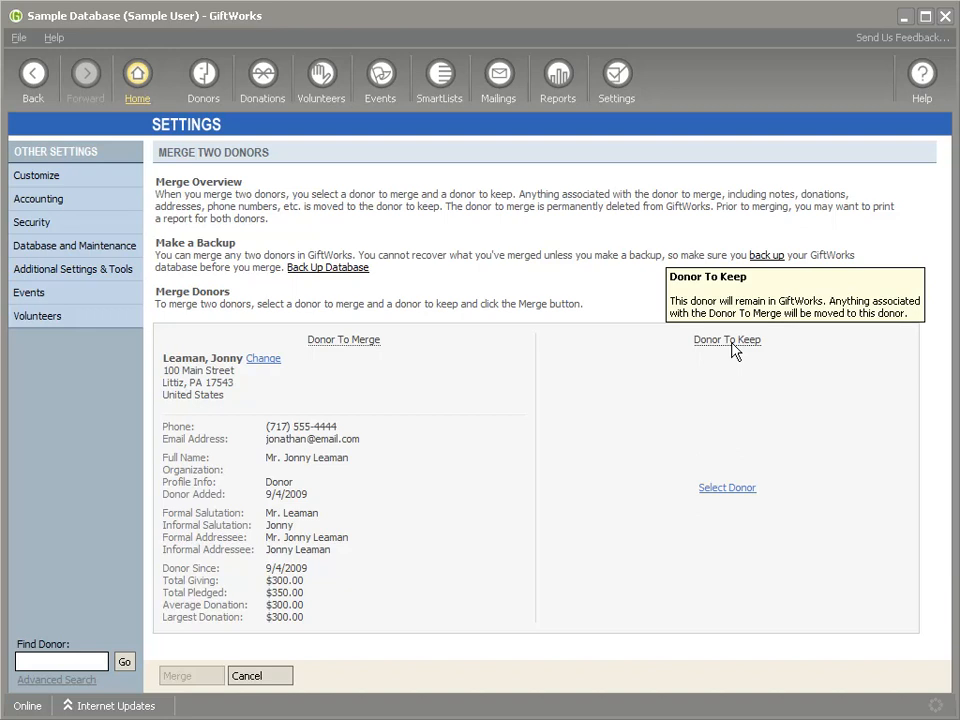
left_click(721, 489)
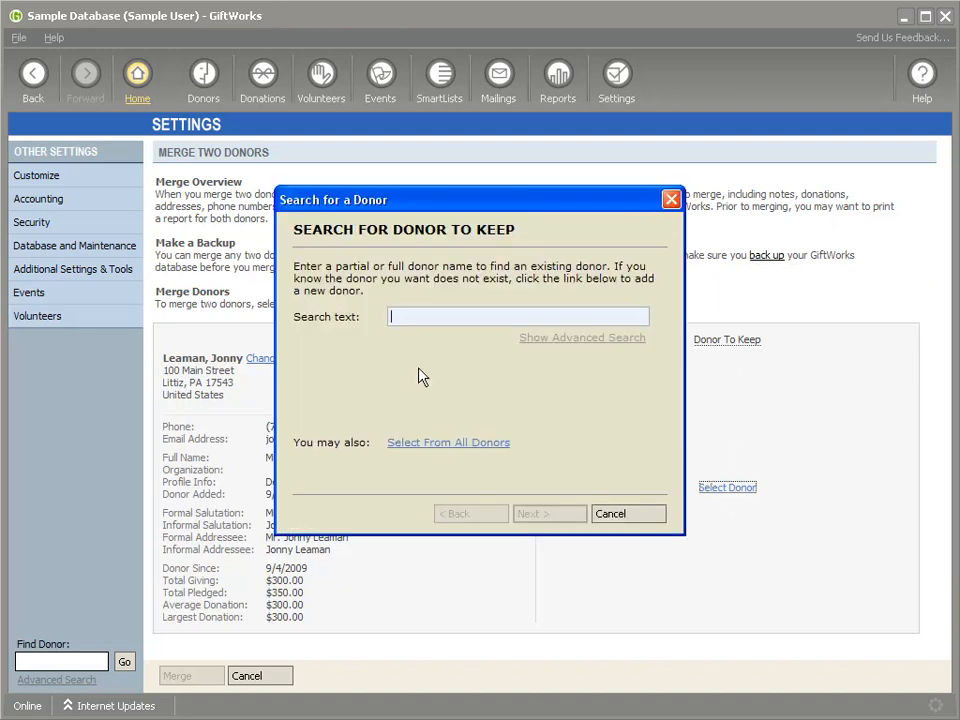
type("jonathan")
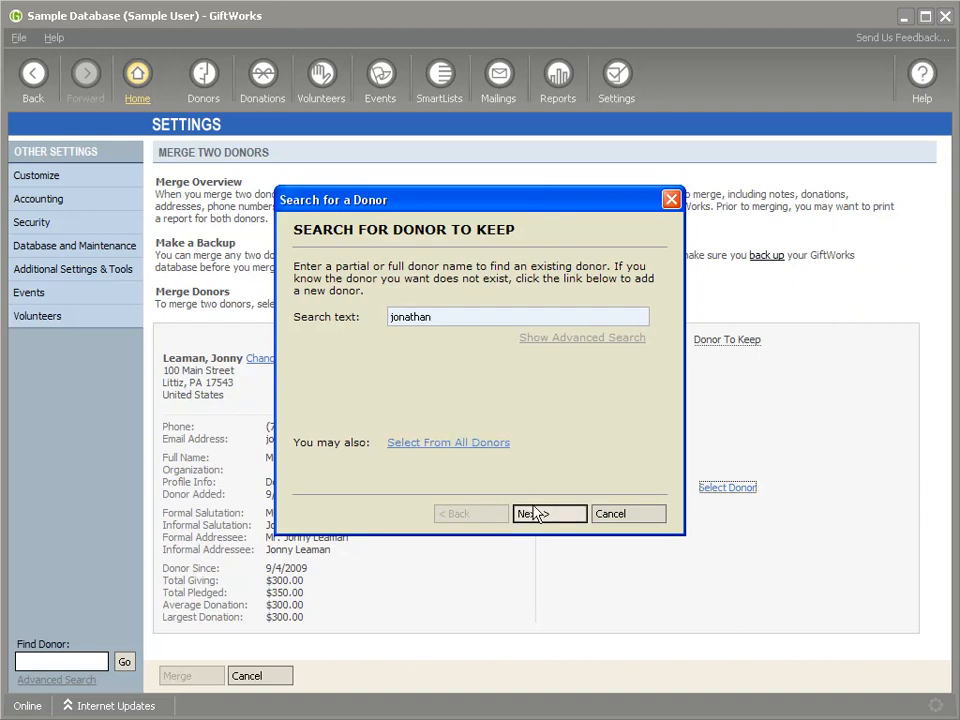
left_click(542, 515)
double_click(404, 320)
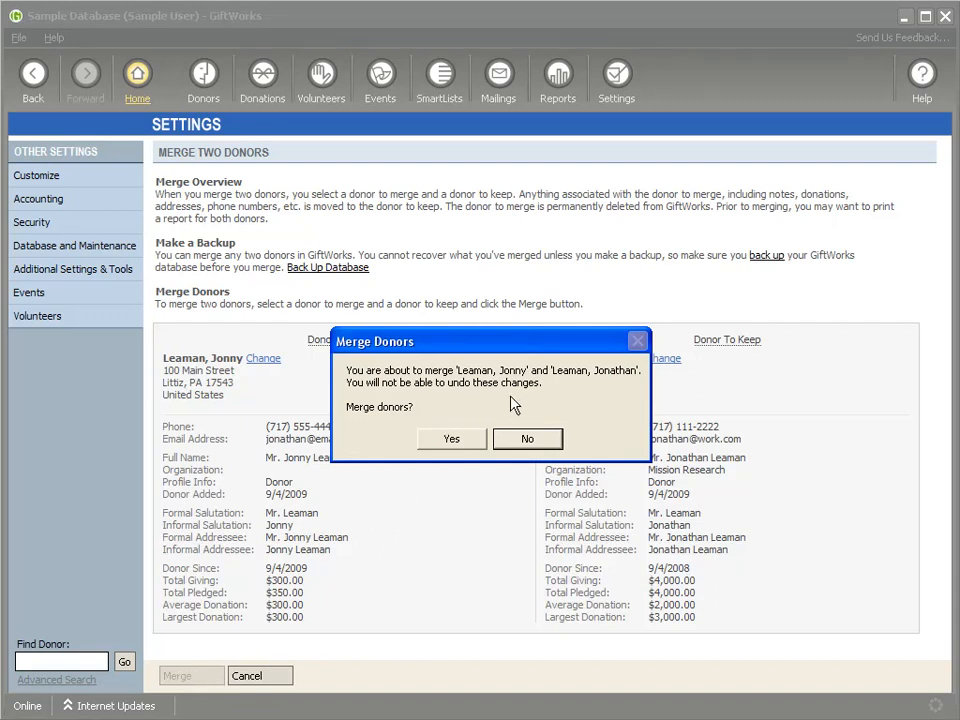
left_click(444, 446)
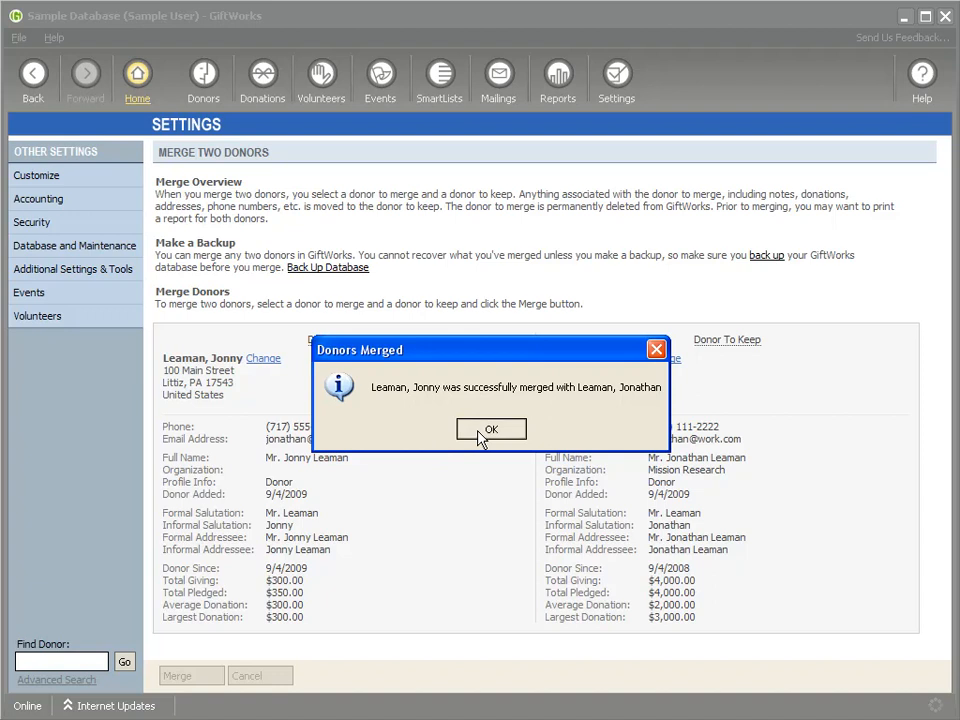
left_click(482, 437)
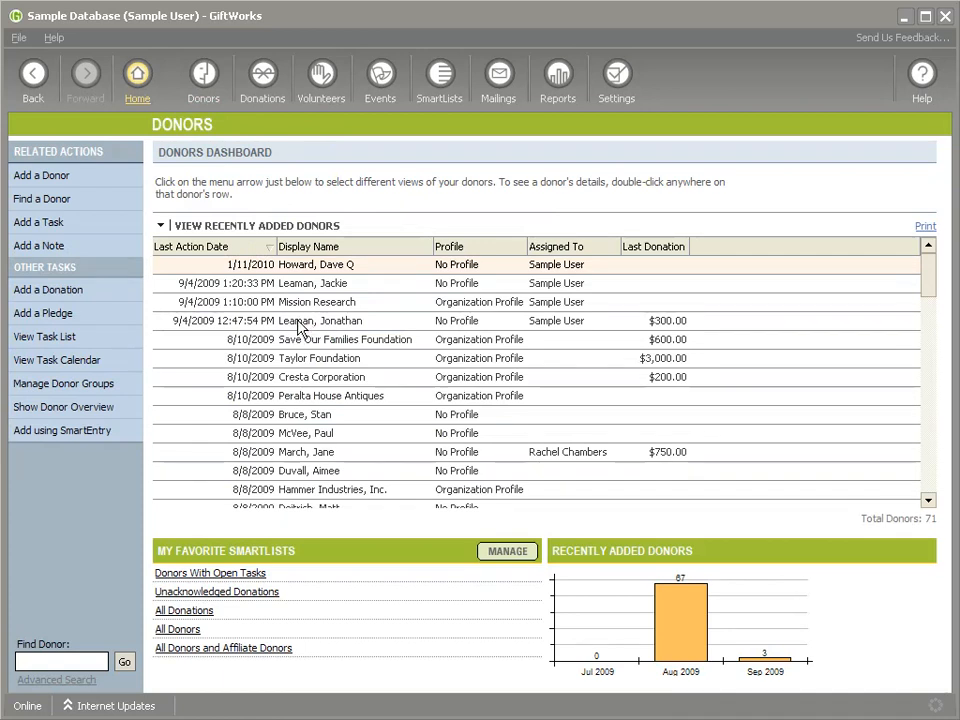
- Open the merged donor from the dashboard and review the summary, relationships, donations, and notes and tasks
double_click(305, 327)
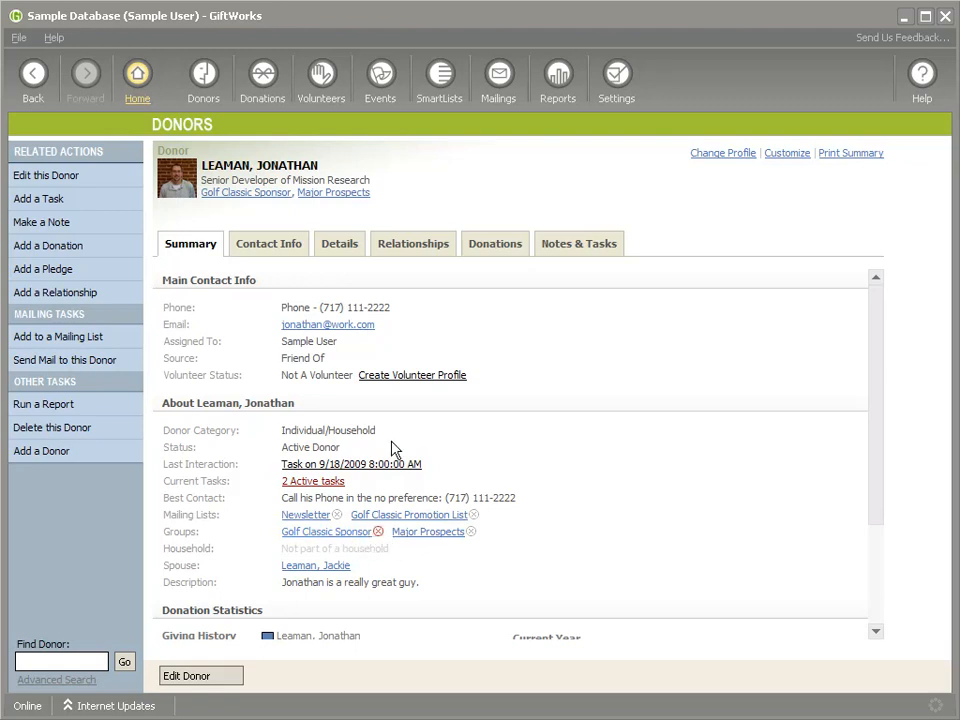
left_click(399, 243)
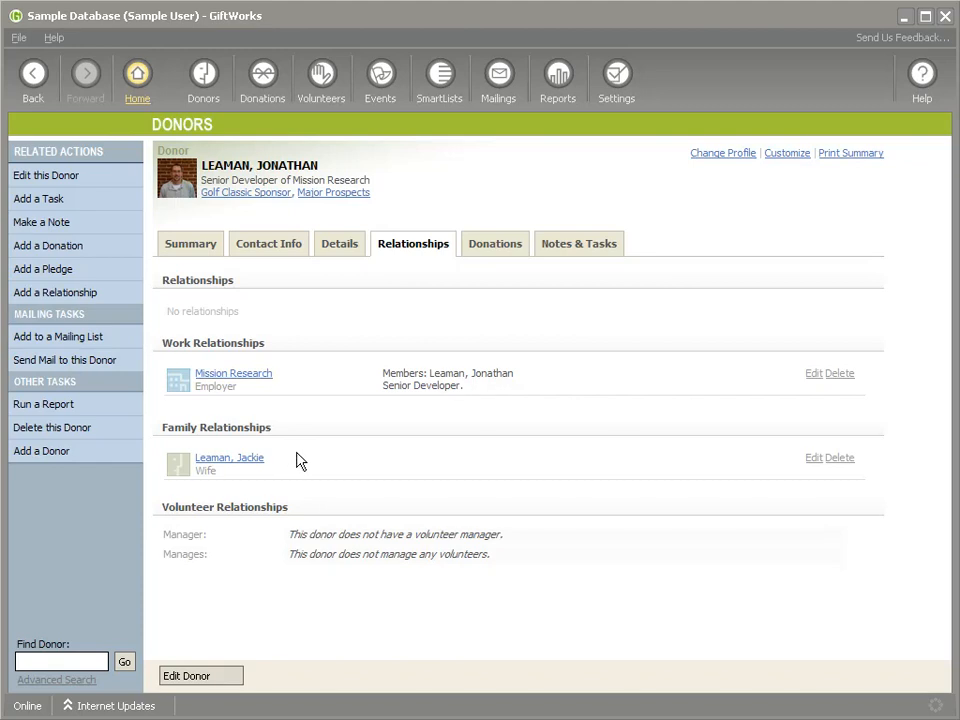
left_click(483, 246)
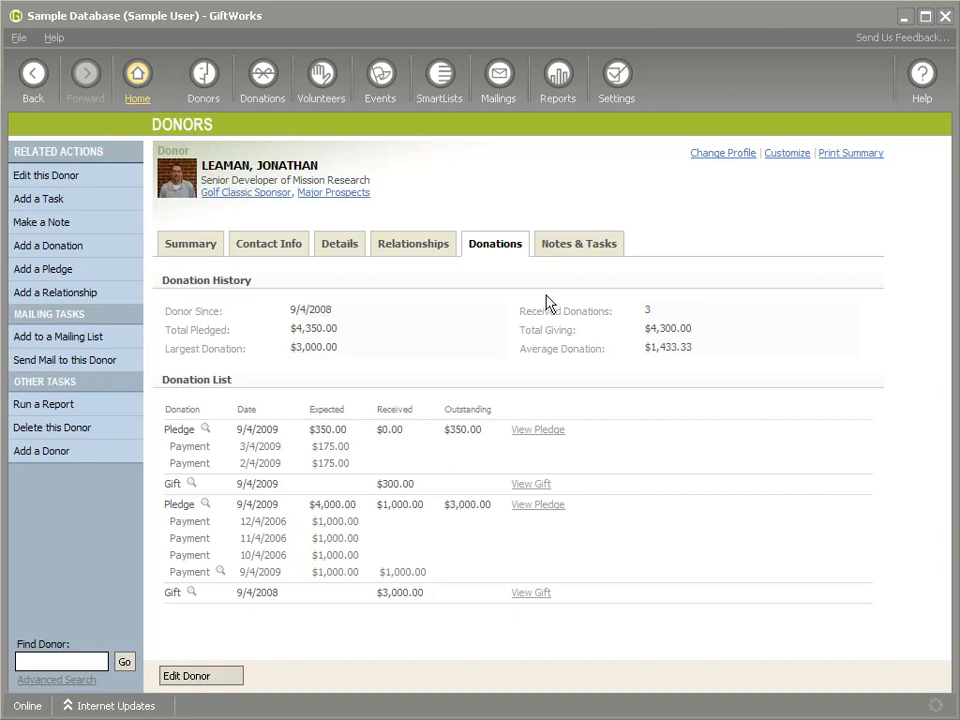
left_click(574, 251)
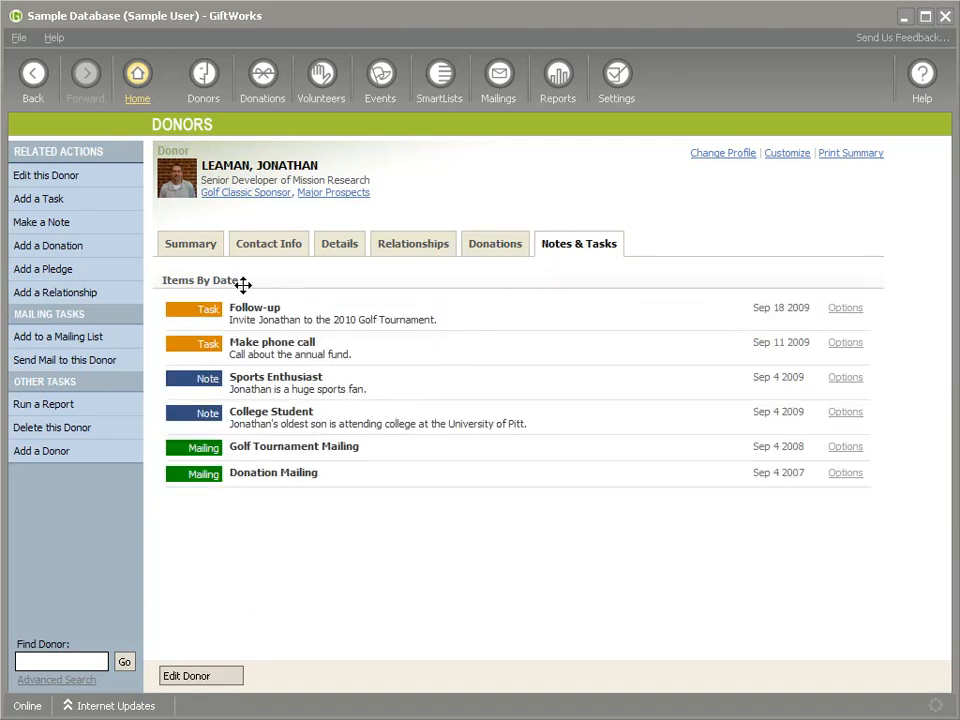
left_click(190, 246)
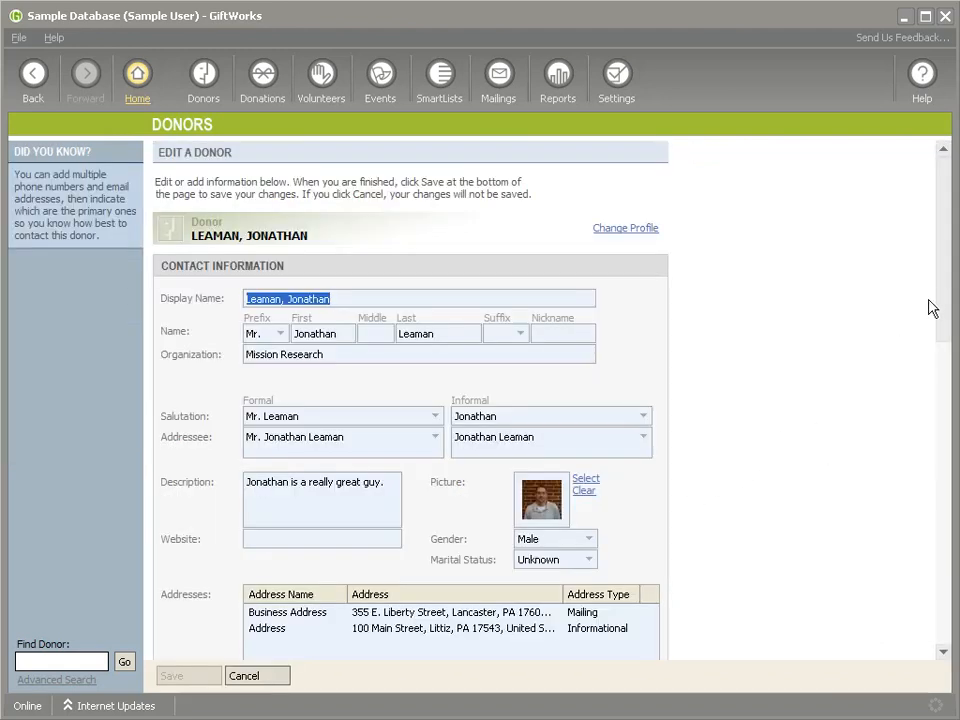
- Examine the merged donor's editable development details, contact preferences, addresses, and phone and email entries
left_click_drag(945, 293, 936, 540)
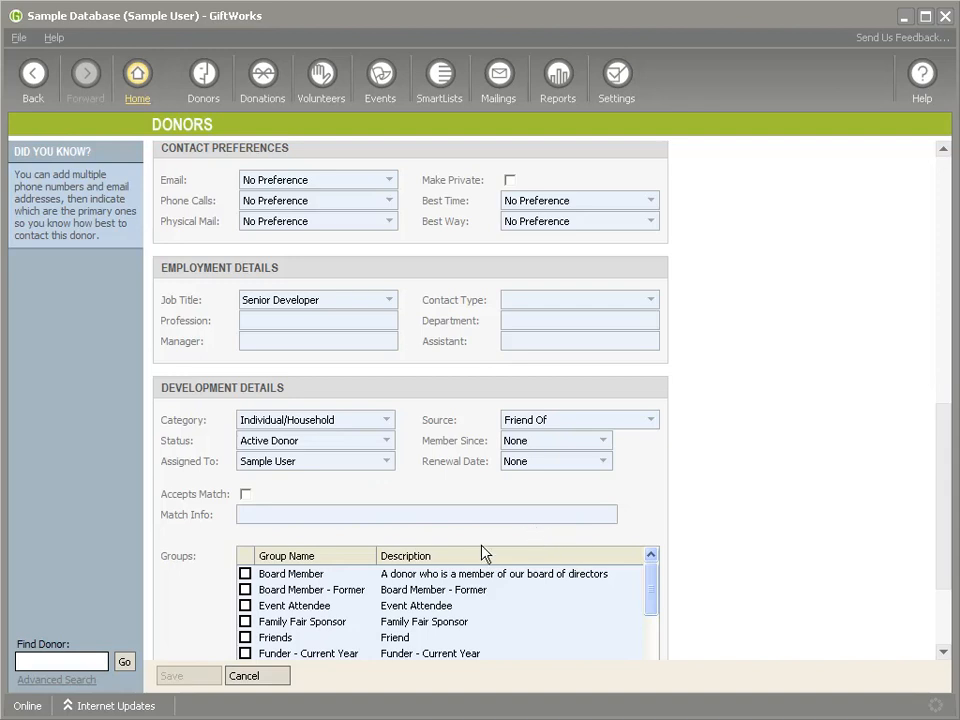
scroll(482, 553, "down", 1)
scroll(482, 553, "up", 2)
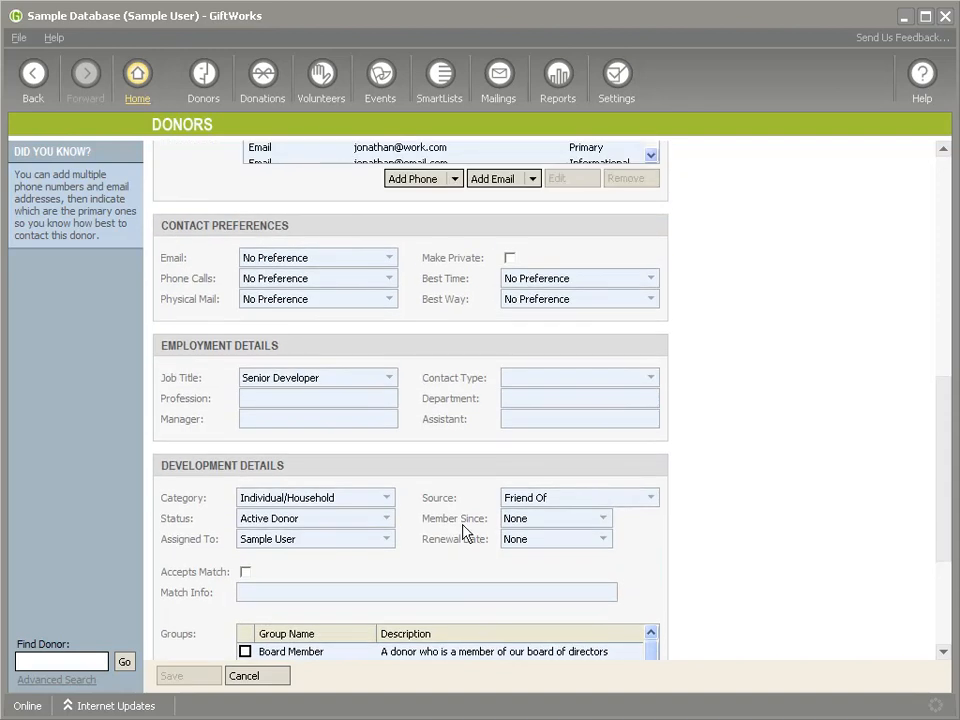
scroll(456, 519, "up", 1)
scroll(457, 523, "up", 2)
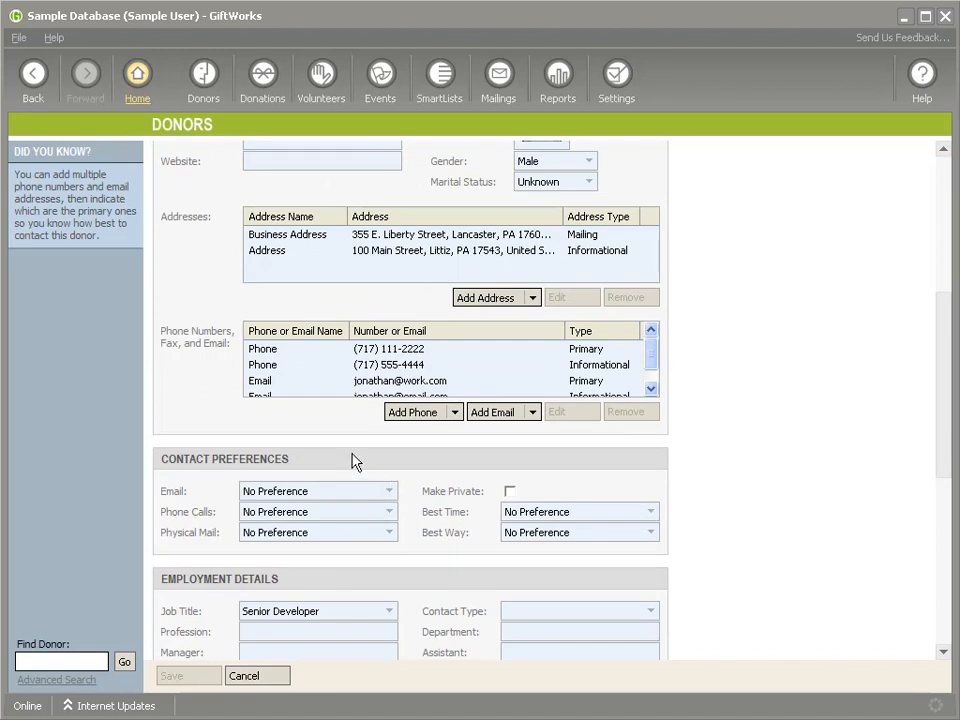
scroll(280, 412, "up", 1)
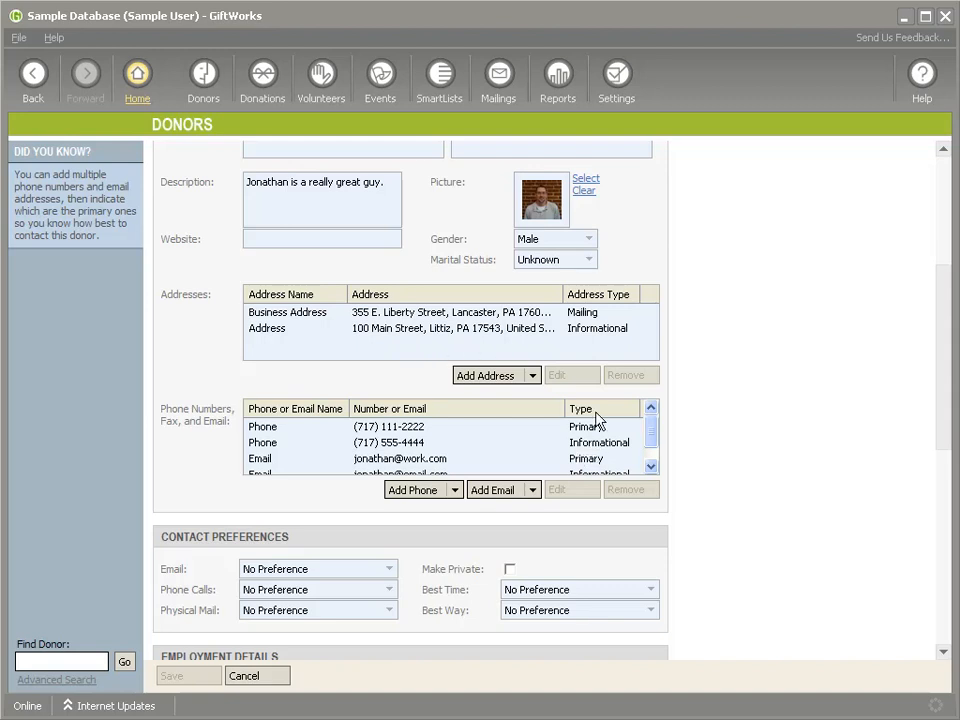
- Set the address type of the merged donor's second listed address to 2nd Address
left_click(503, 332)
left_click(558, 378)
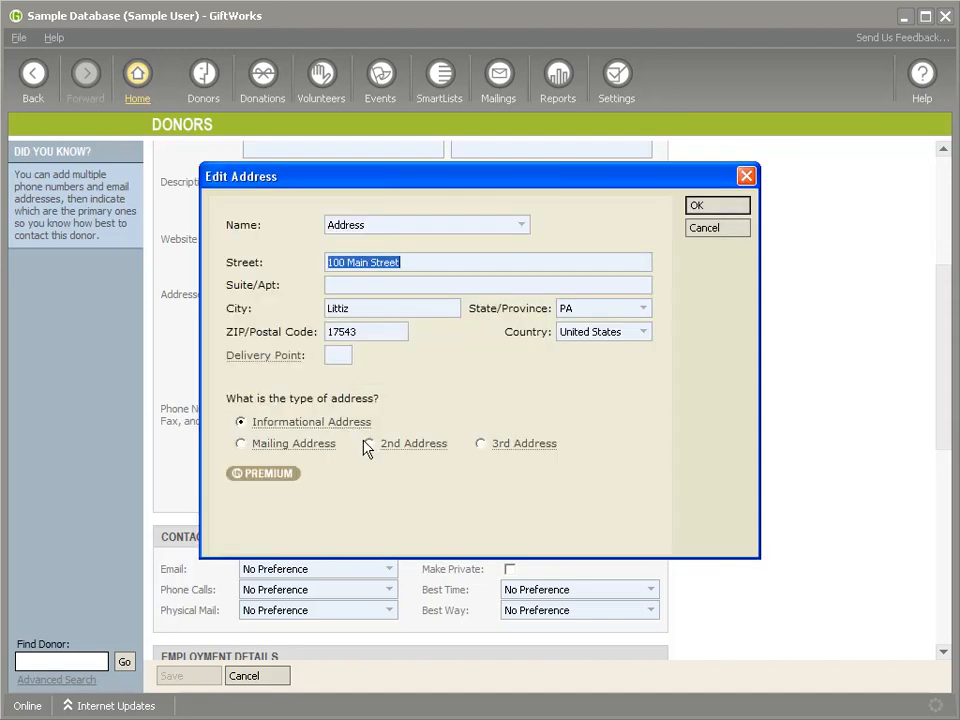
left_click(369, 444)
left_click(726, 225)
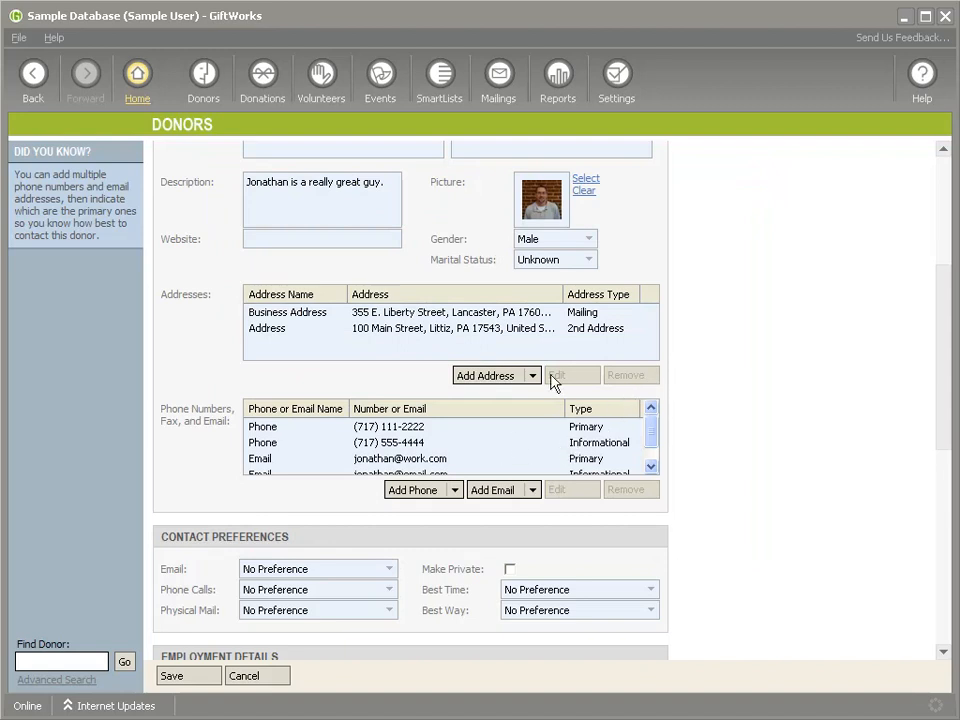
- Make the merged donor's second listed address, named Address, the Mailing Address
left_click(525, 331)
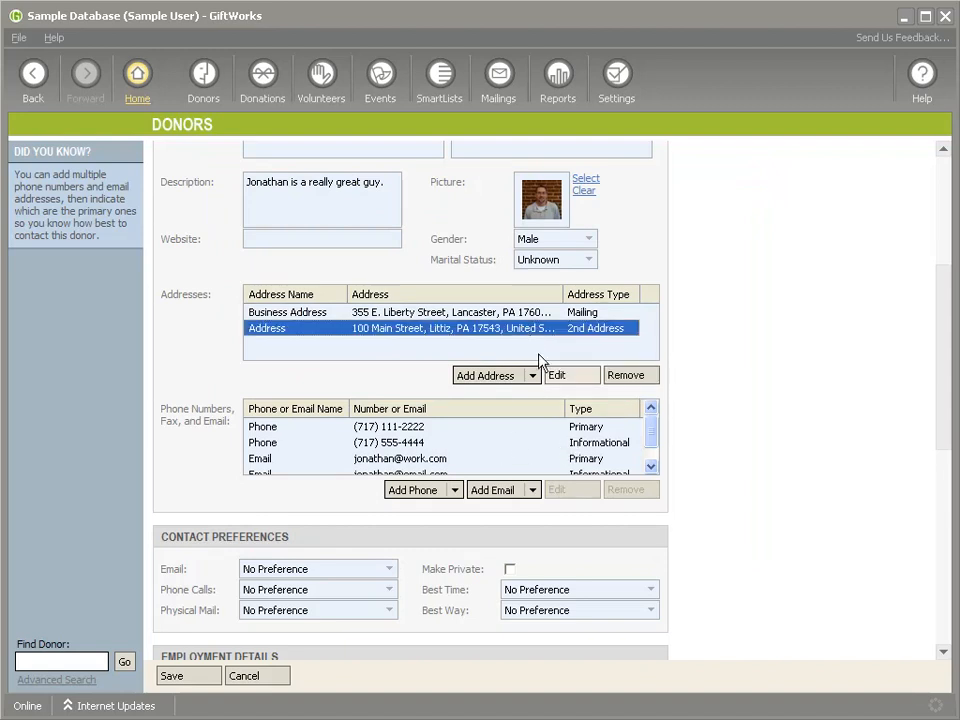
left_click(558, 375)
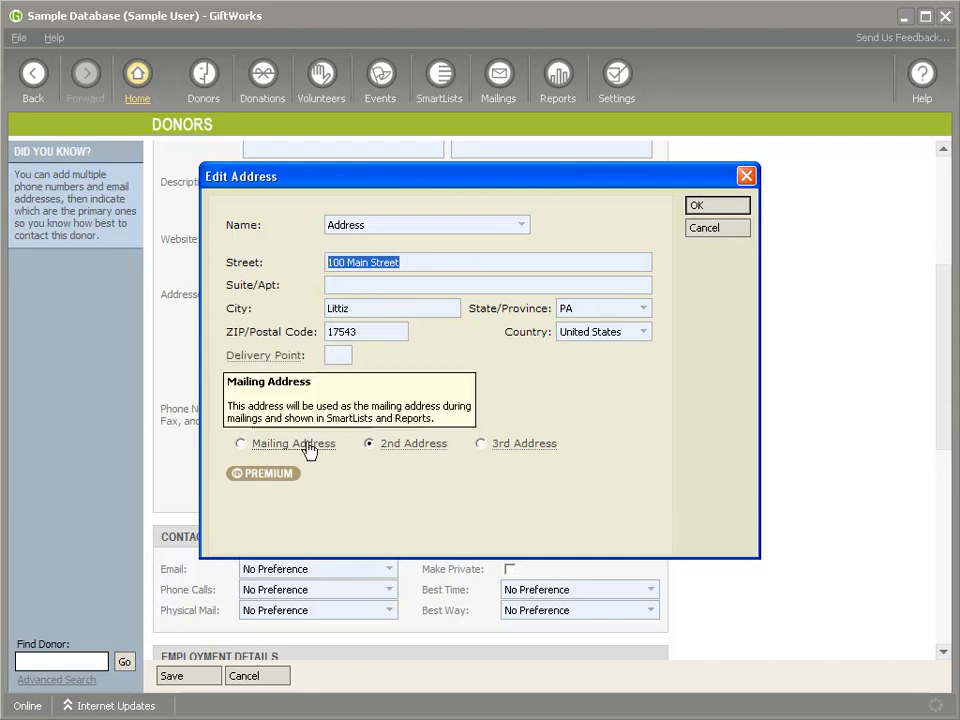
left_click(240, 444)
left_click(728, 206)
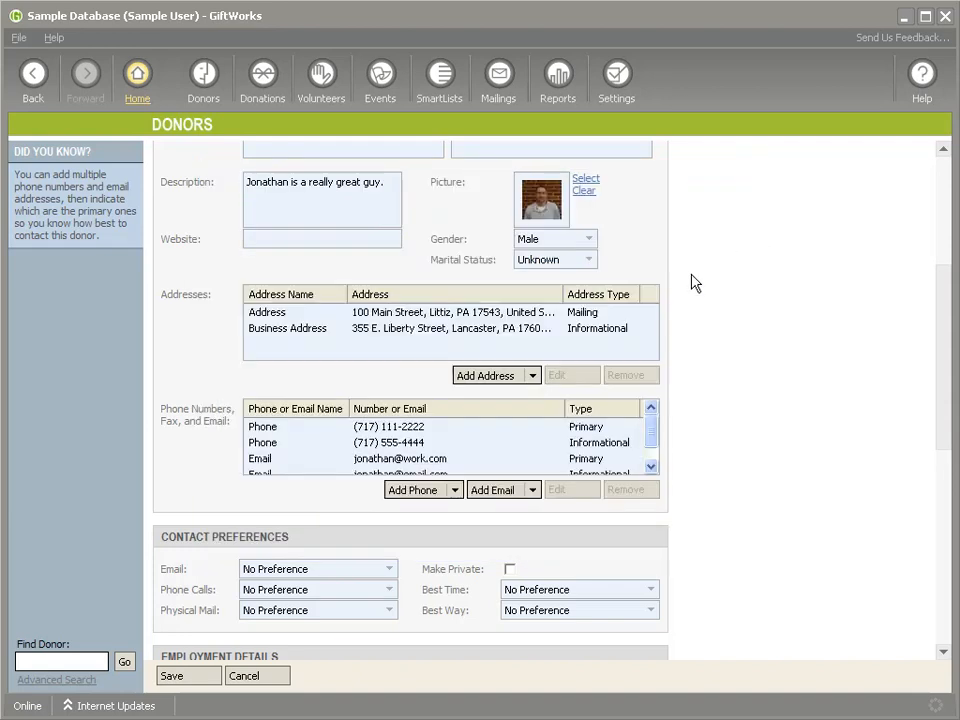
- Set the address type of the merged donor's Business Address to 2nd Address
left_click(608, 332)
left_click(576, 376)
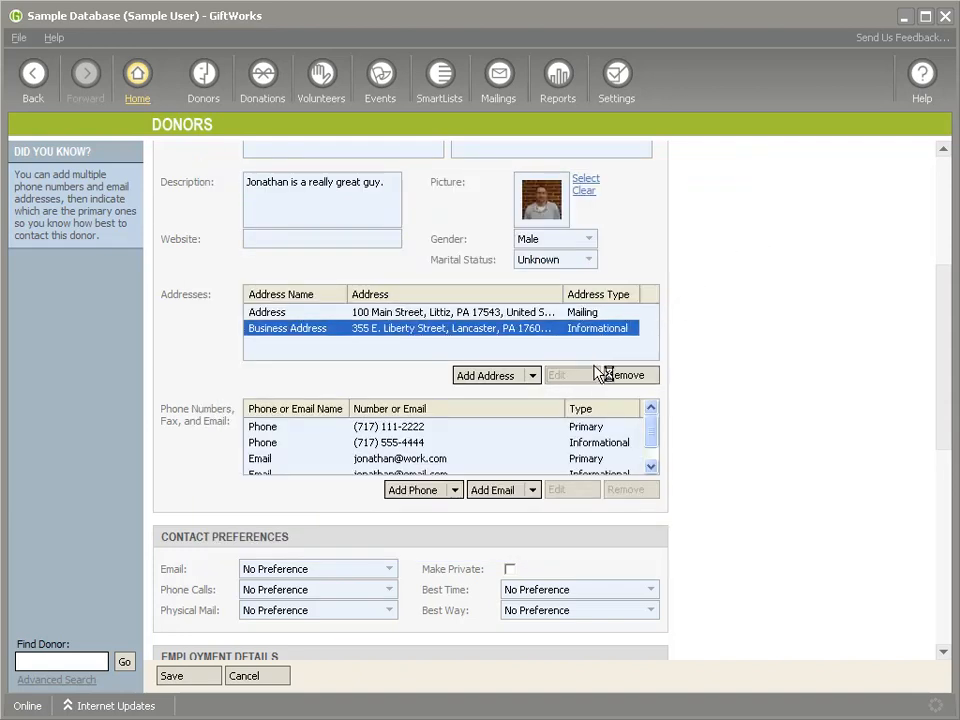
left_click(369, 444)
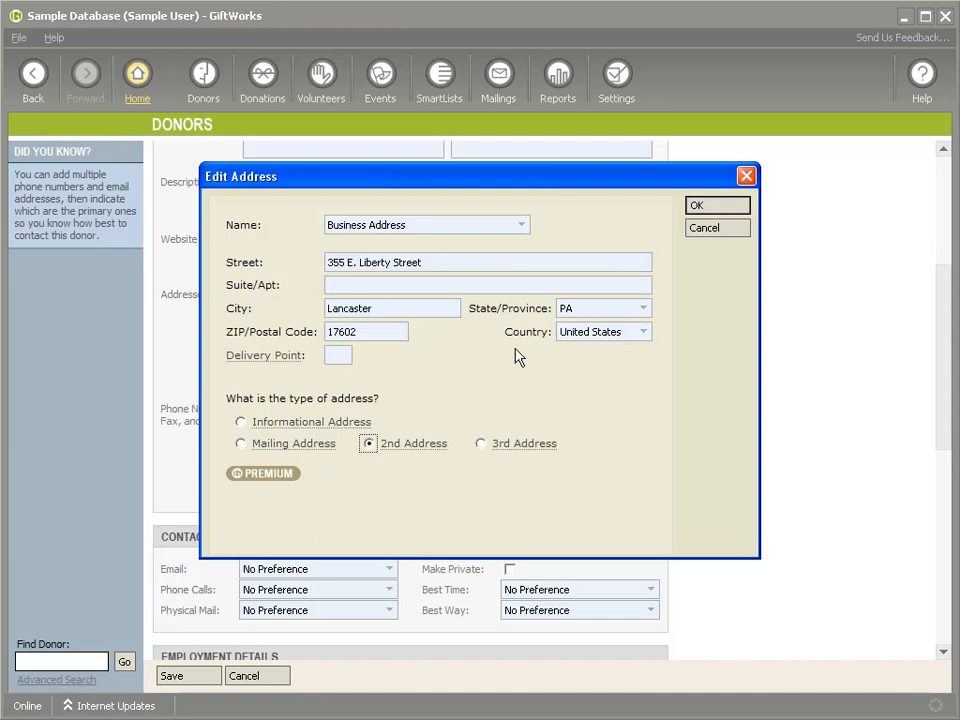
left_click(712, 205)
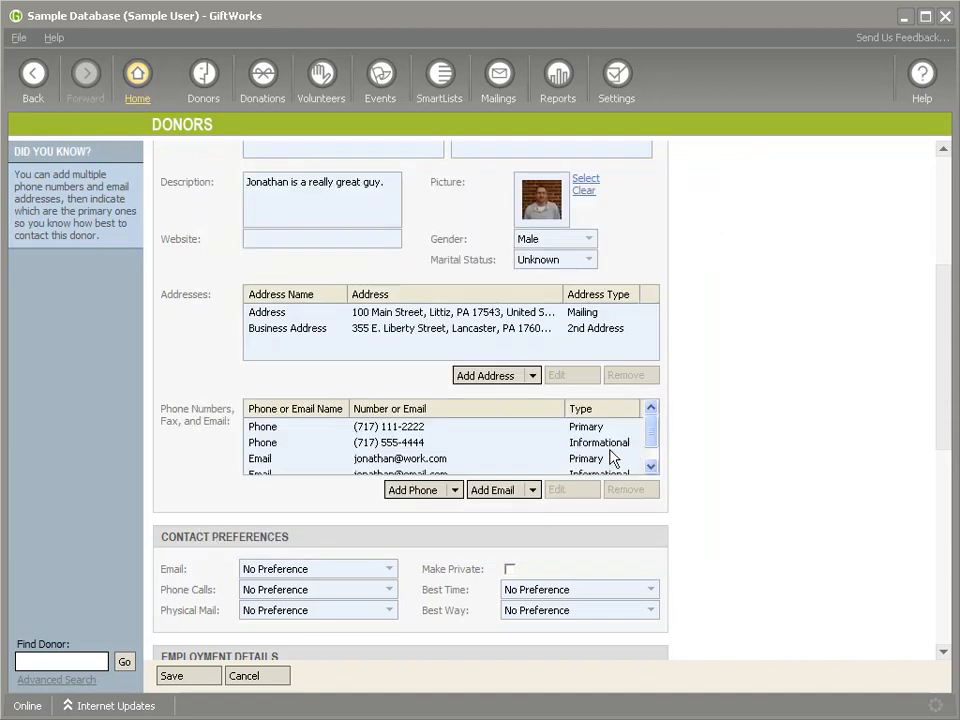
- Remove the merged donor's Informational phone number from the phone and email entries
left_click(395, 443)
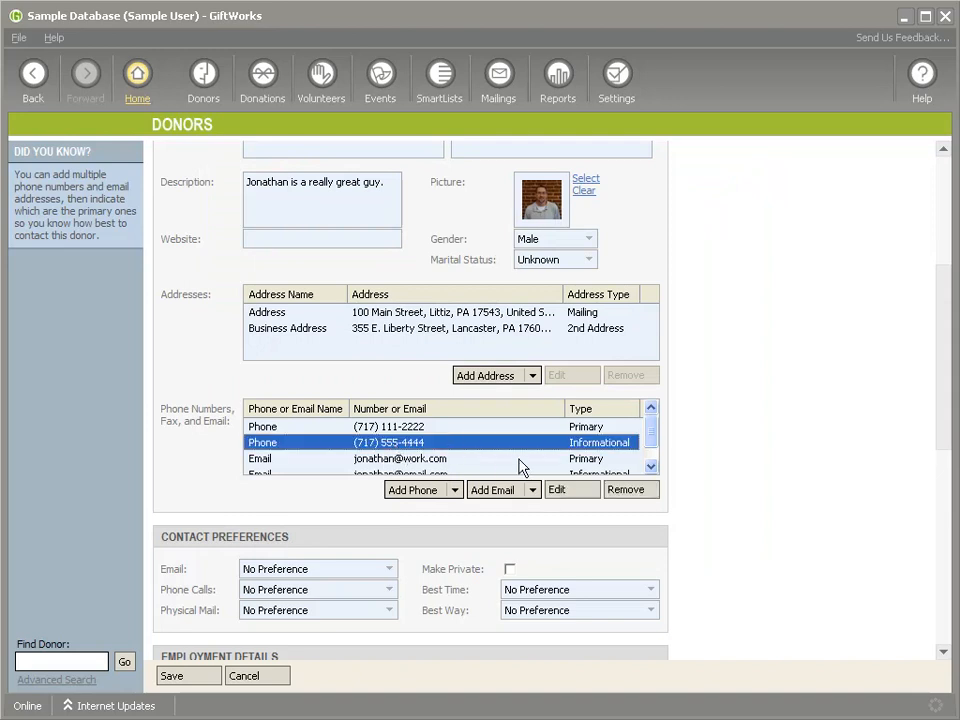
left_click(630, 490)
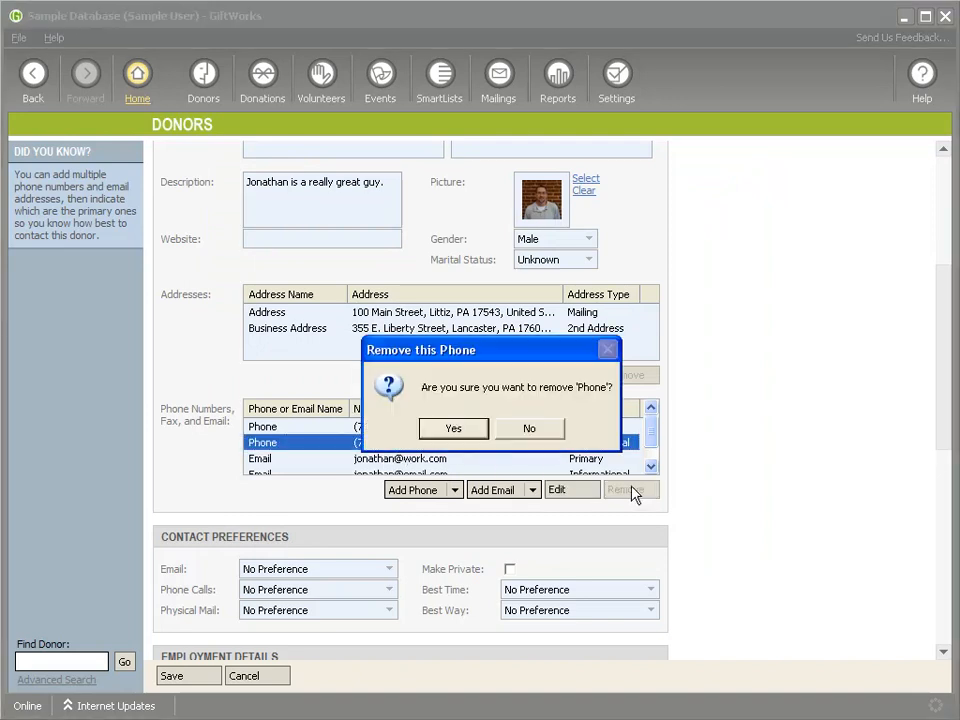
left_click(464, 432)
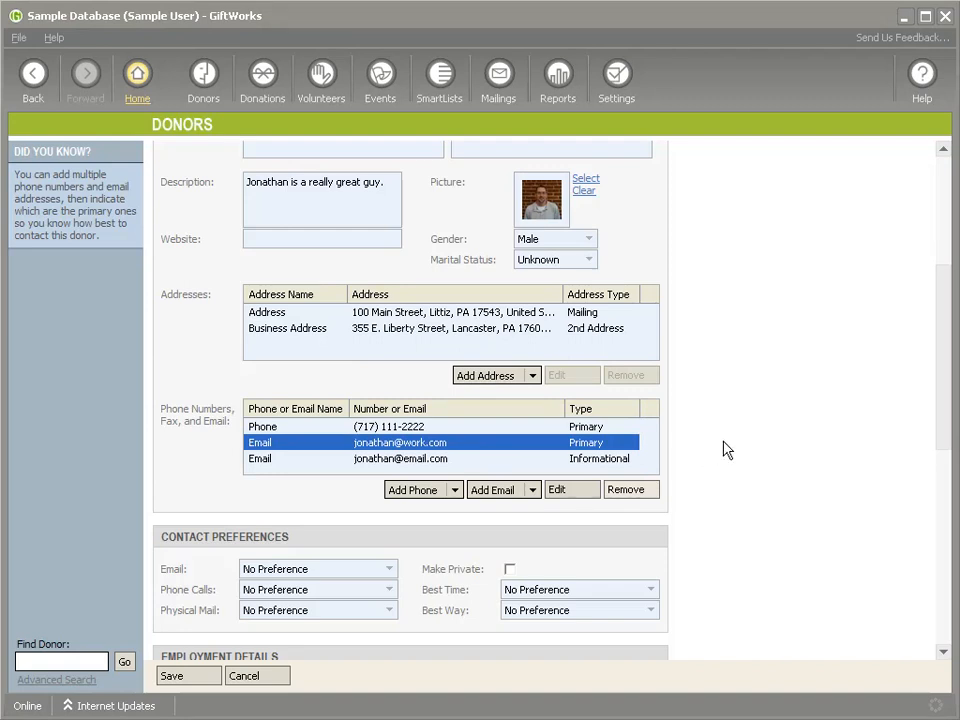
key("Tab")
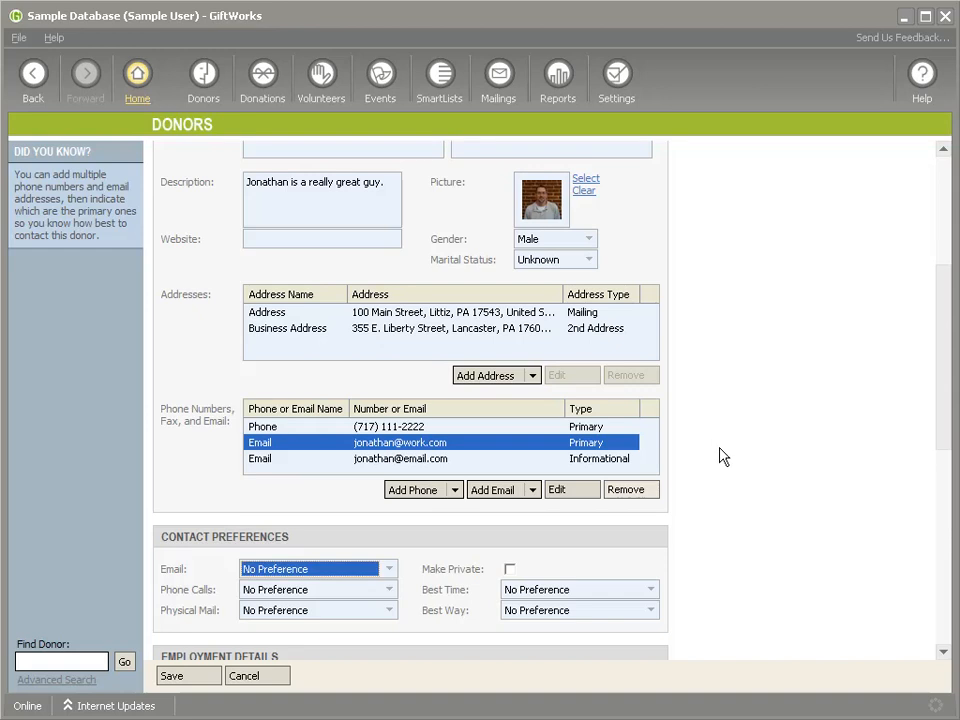
- Review the edited contact information, leave the donor's edit form, and save the changes
scroll(722, 460, "down", 3)
scroll(722, 460, "up", 3)
scroll(722, 460, "up", 1)
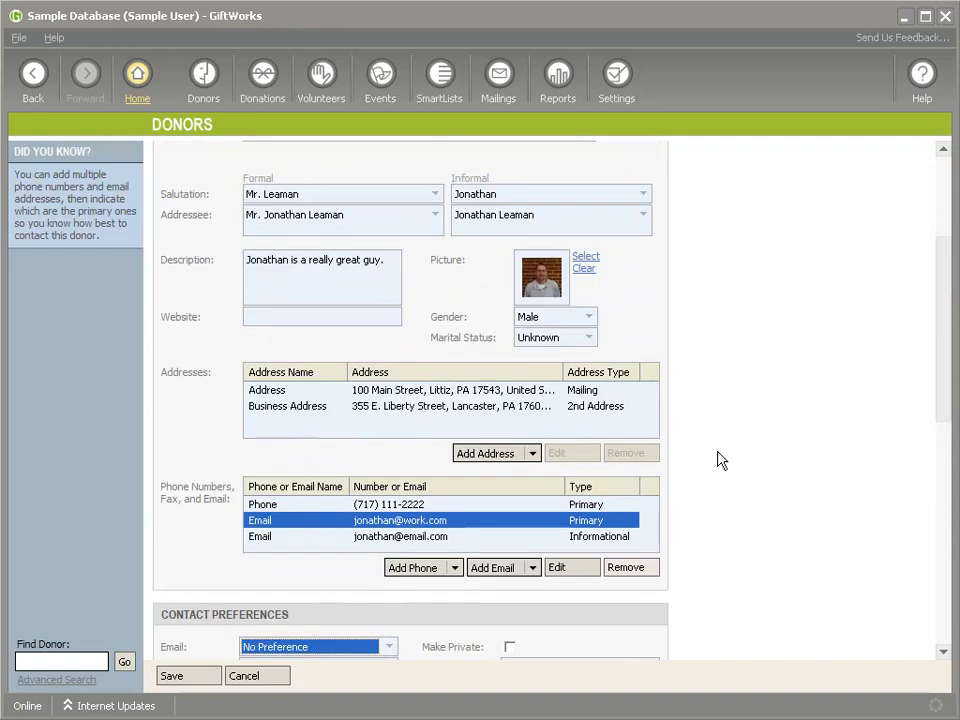
scroll(722, 460, "up", 2)
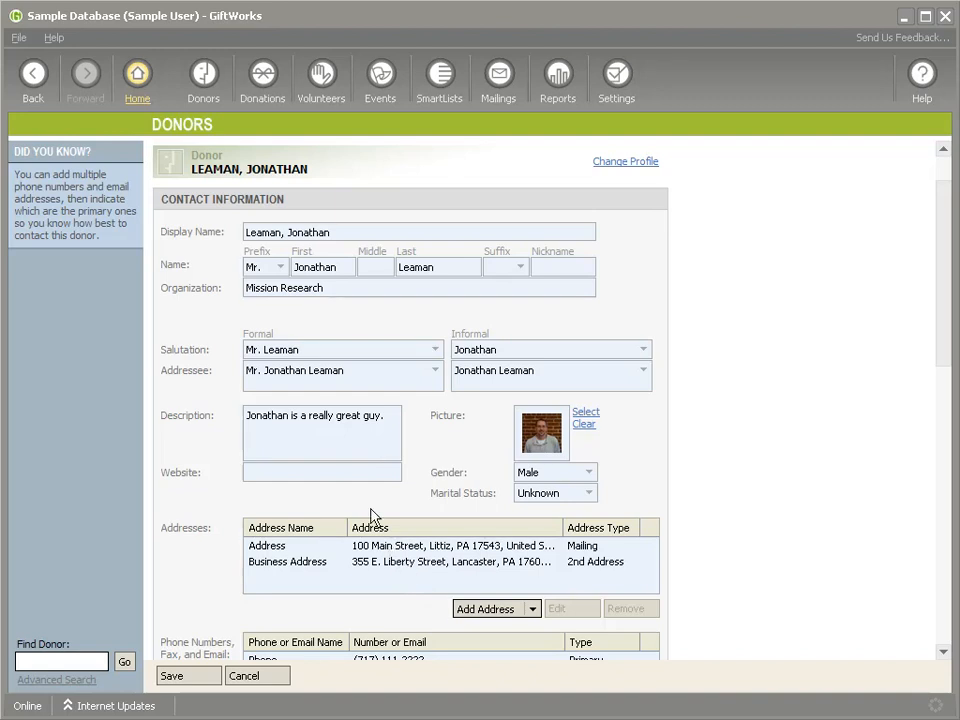
left_click(30, 76)
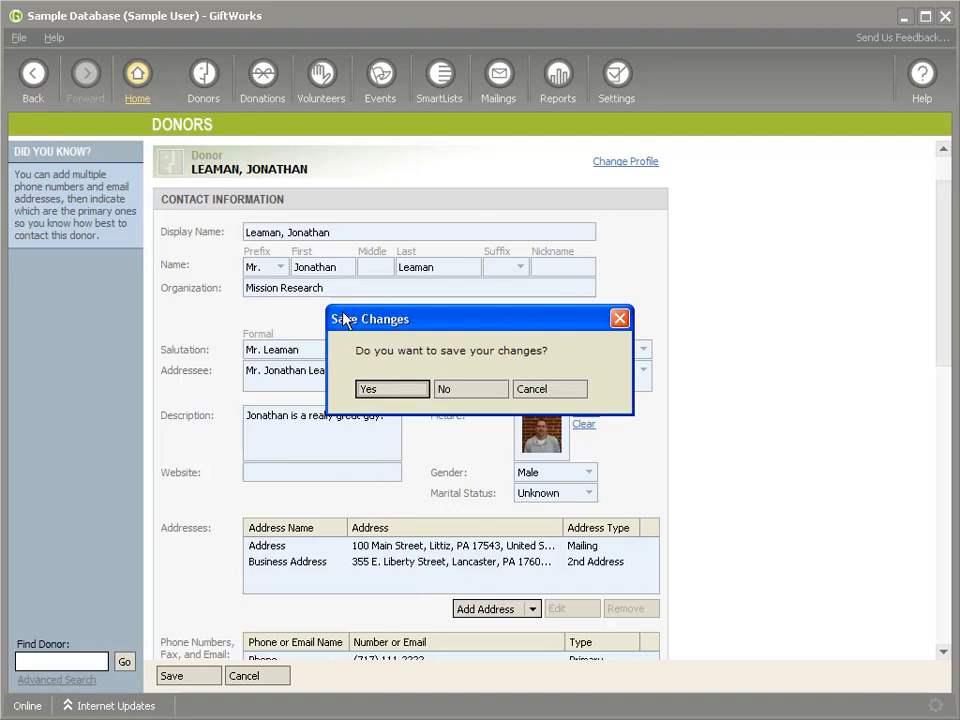
left_click(399, 395)
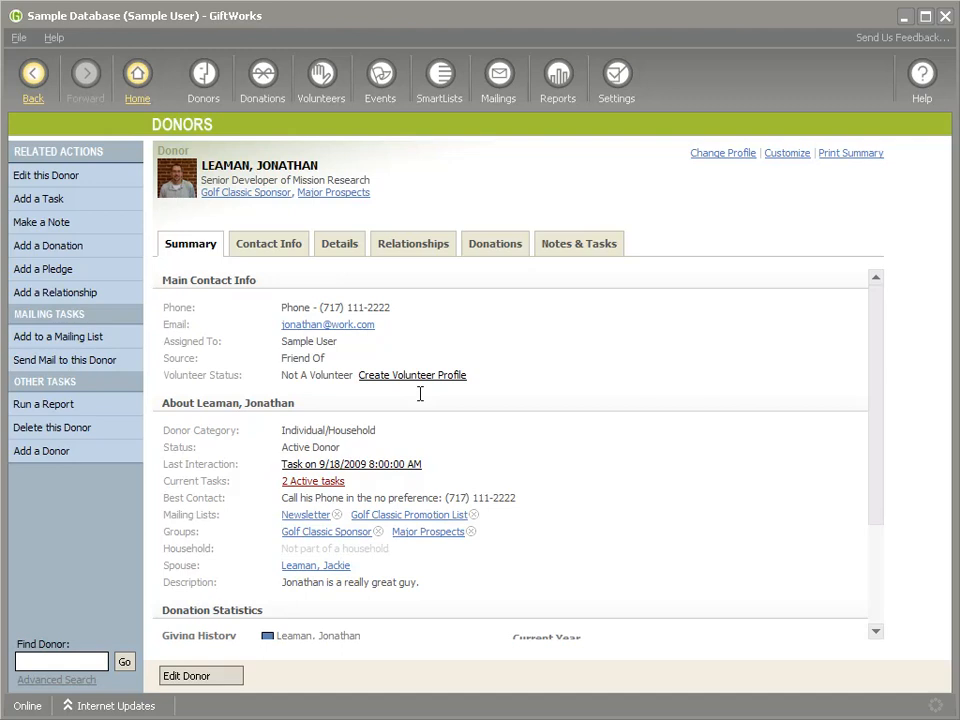
- Review the merged donor's donation history and donation list, and return to the Donors Dashboard
left_click(489, 252)
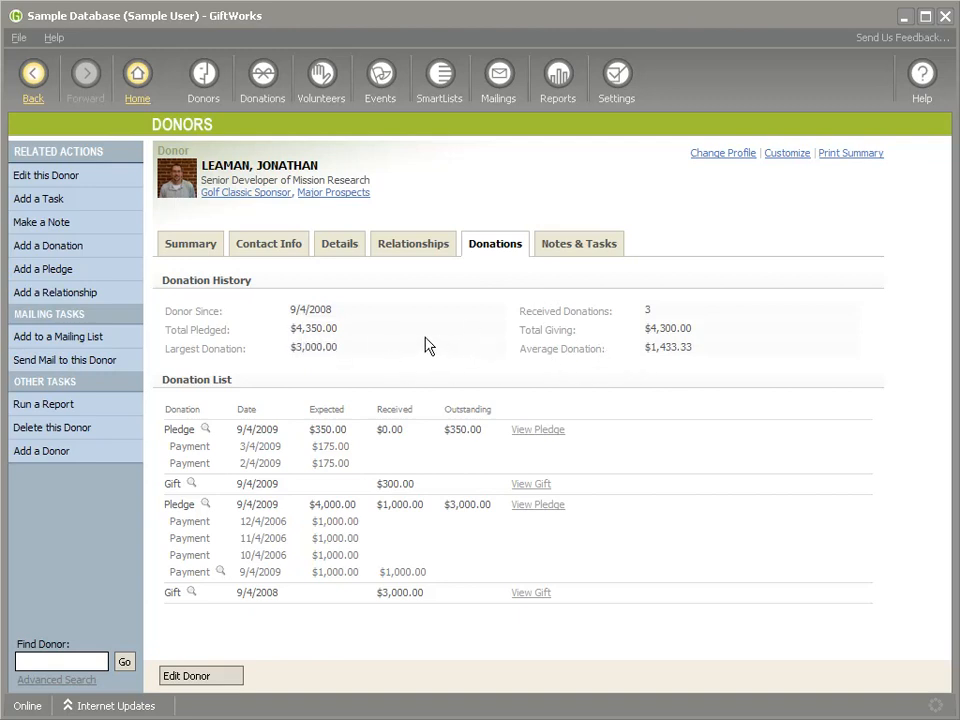
left_click(30, 93)
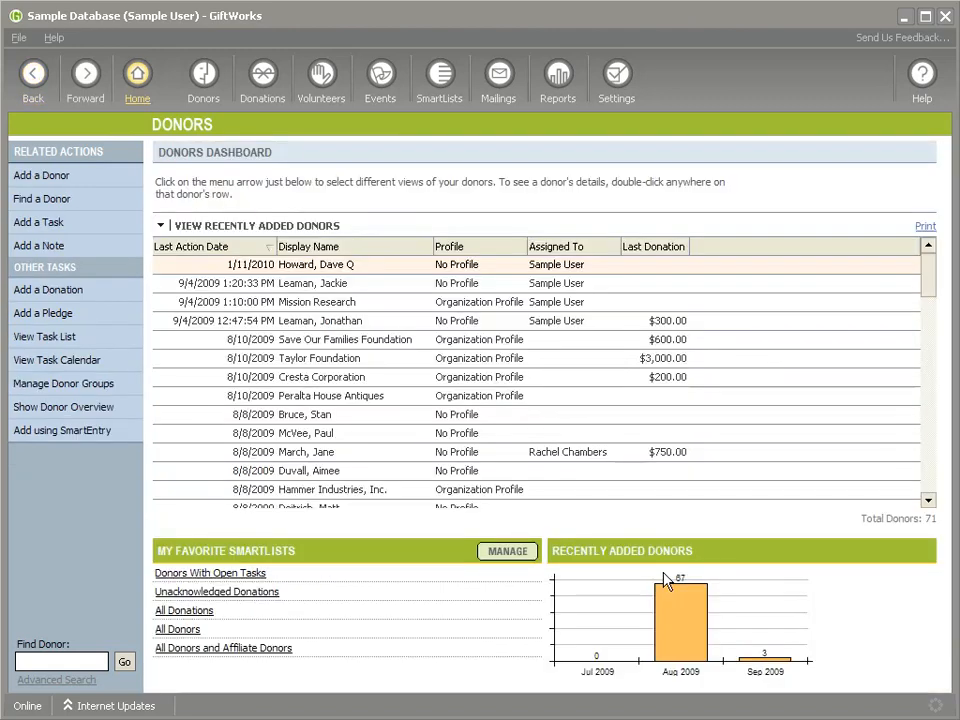